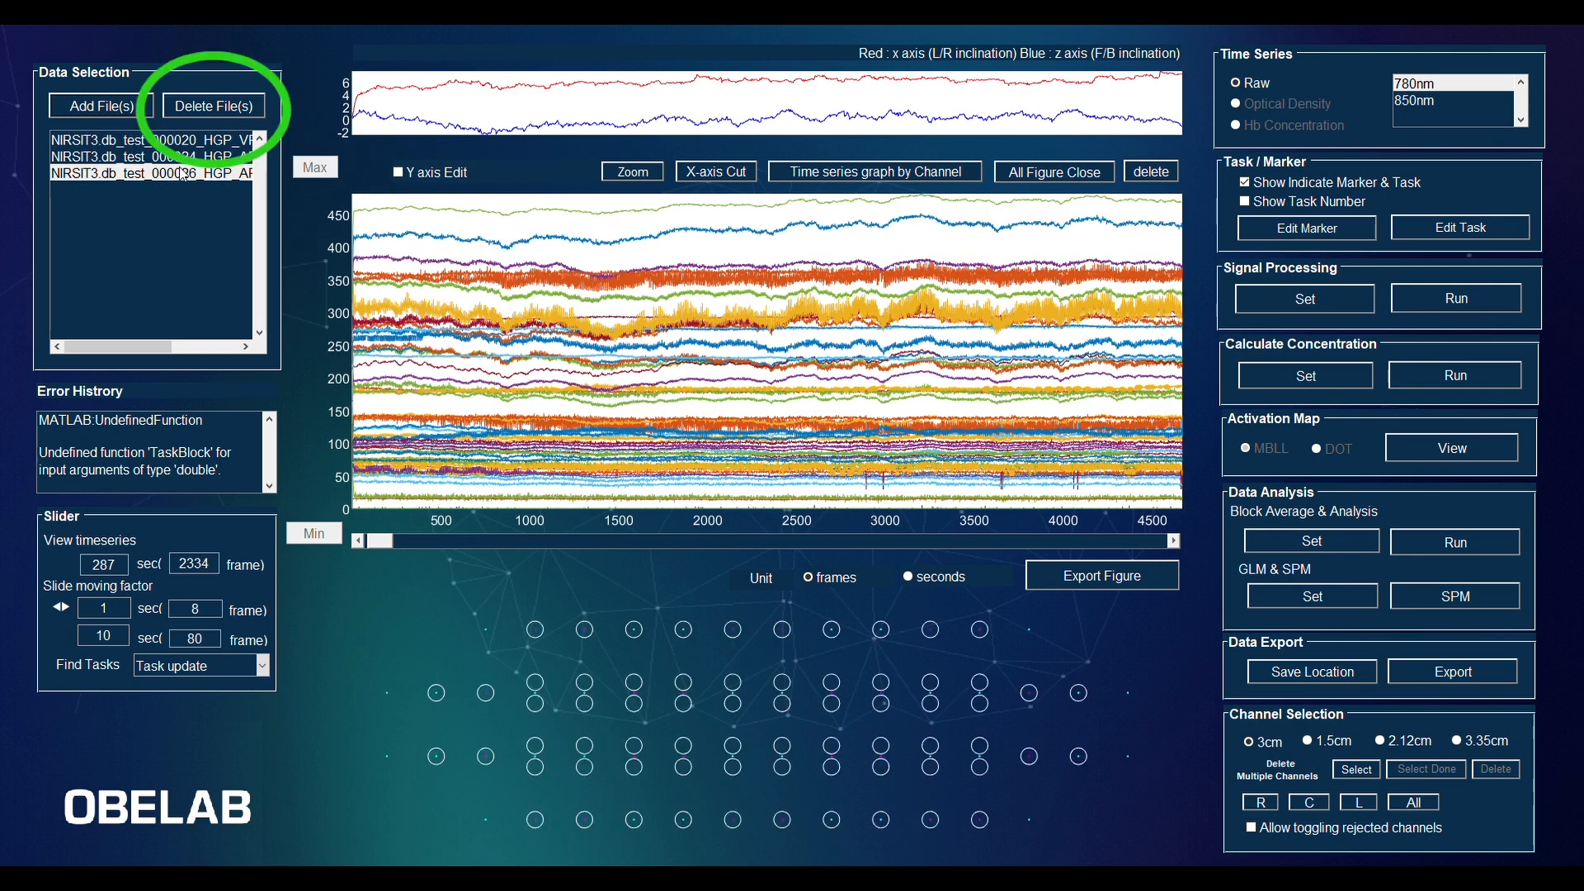
# Remove the NIRSIT3.db_test_000020 recording from the loaded data files
pyautogui.click(169, 141)
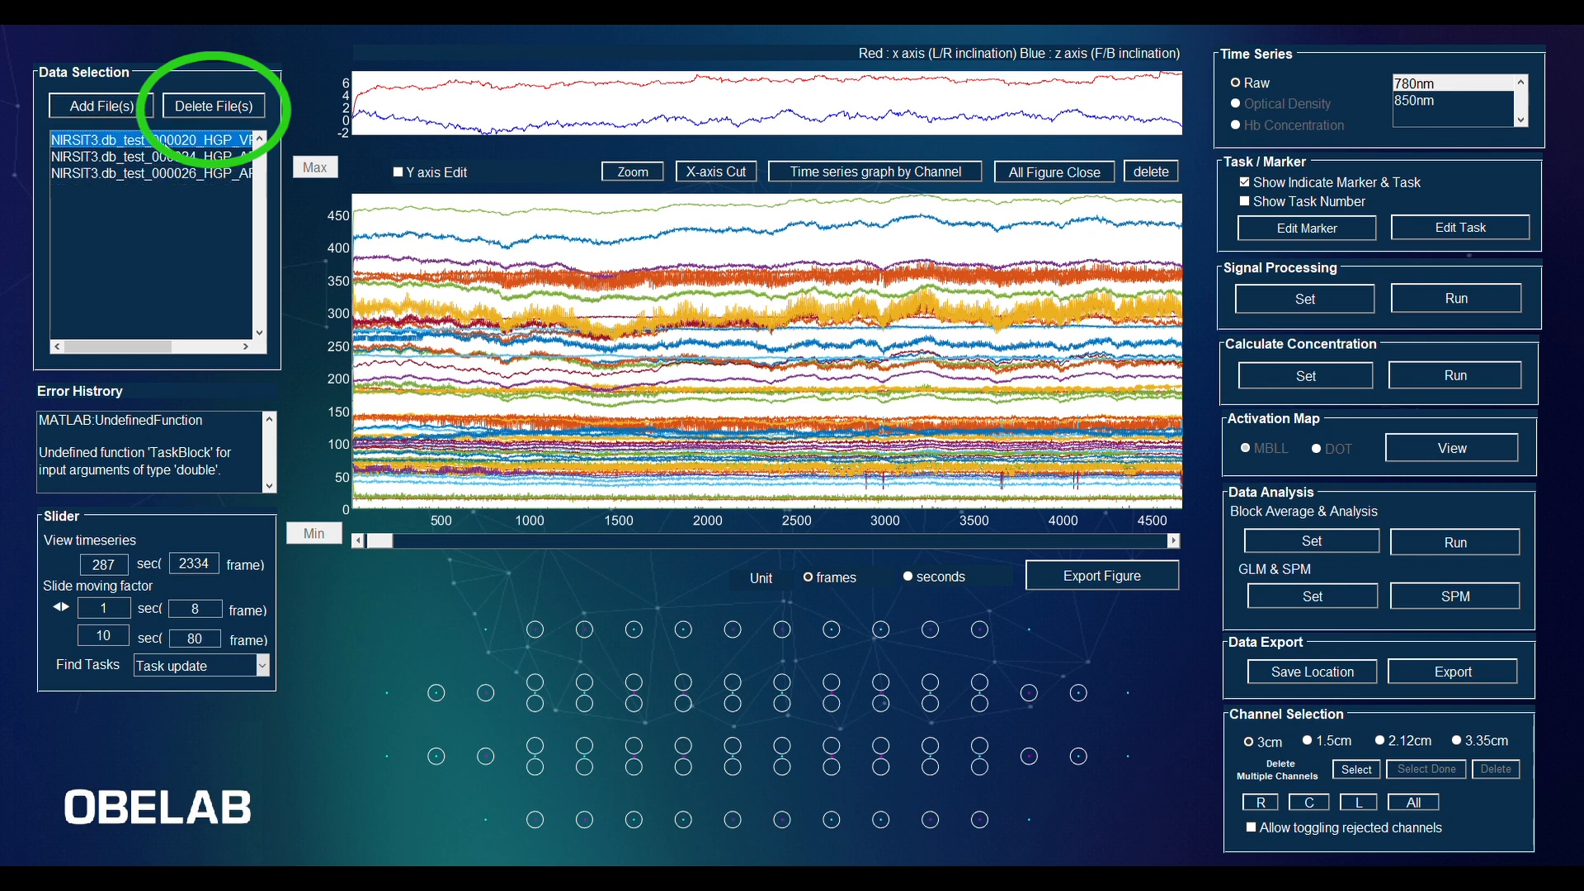
pyautogui.click(214, 106)
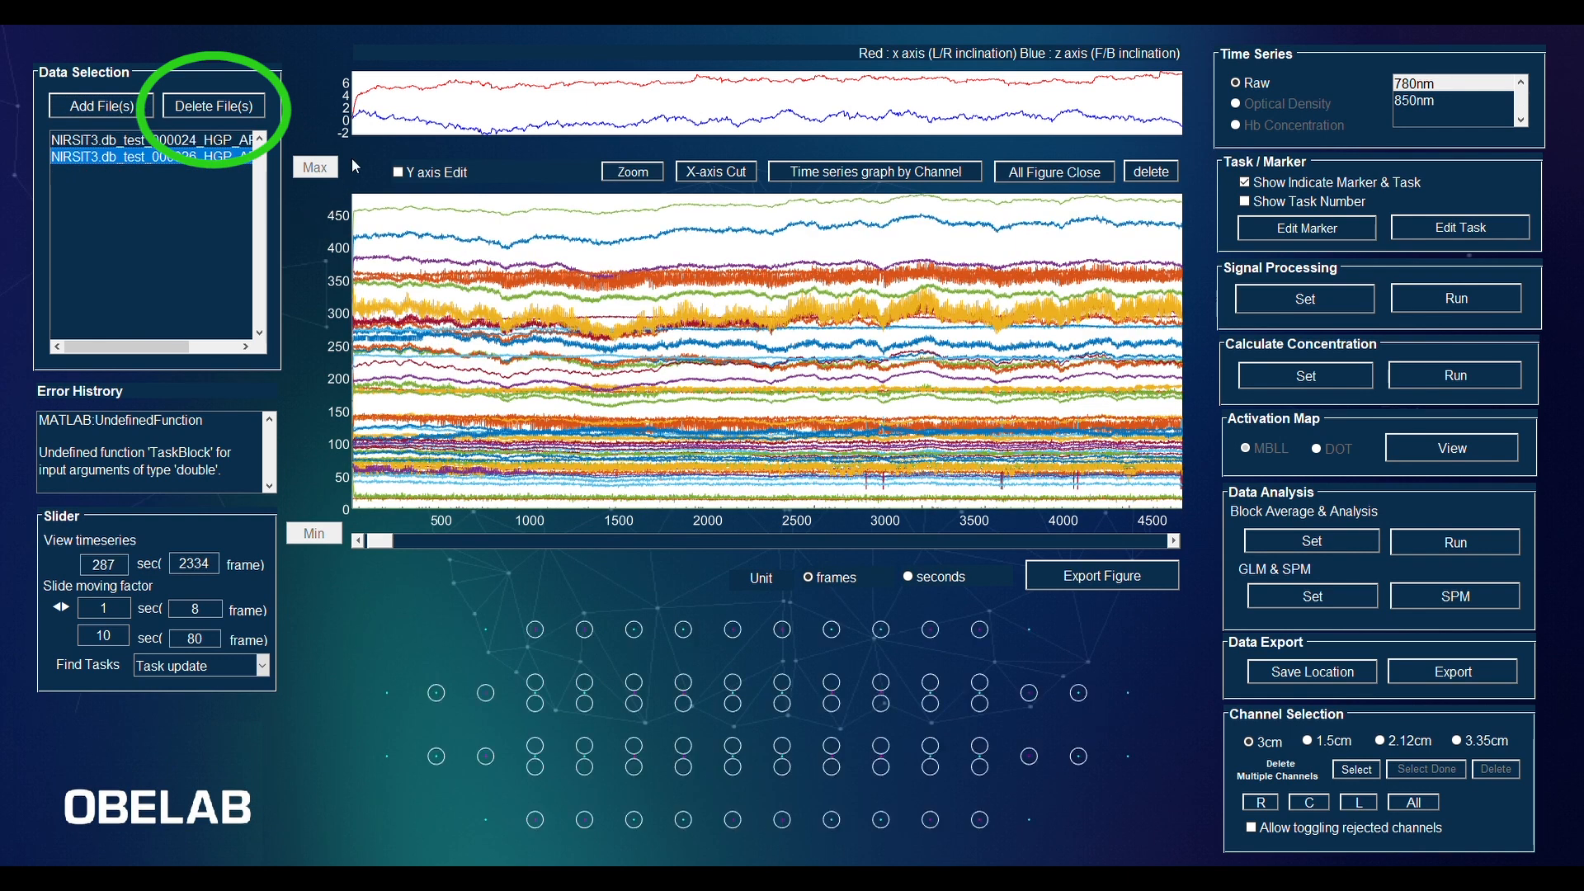
# Highlight the traces of channels 22 and 32 in the raw time series graph and clear both highlights
pyautogui.click(623, 242)
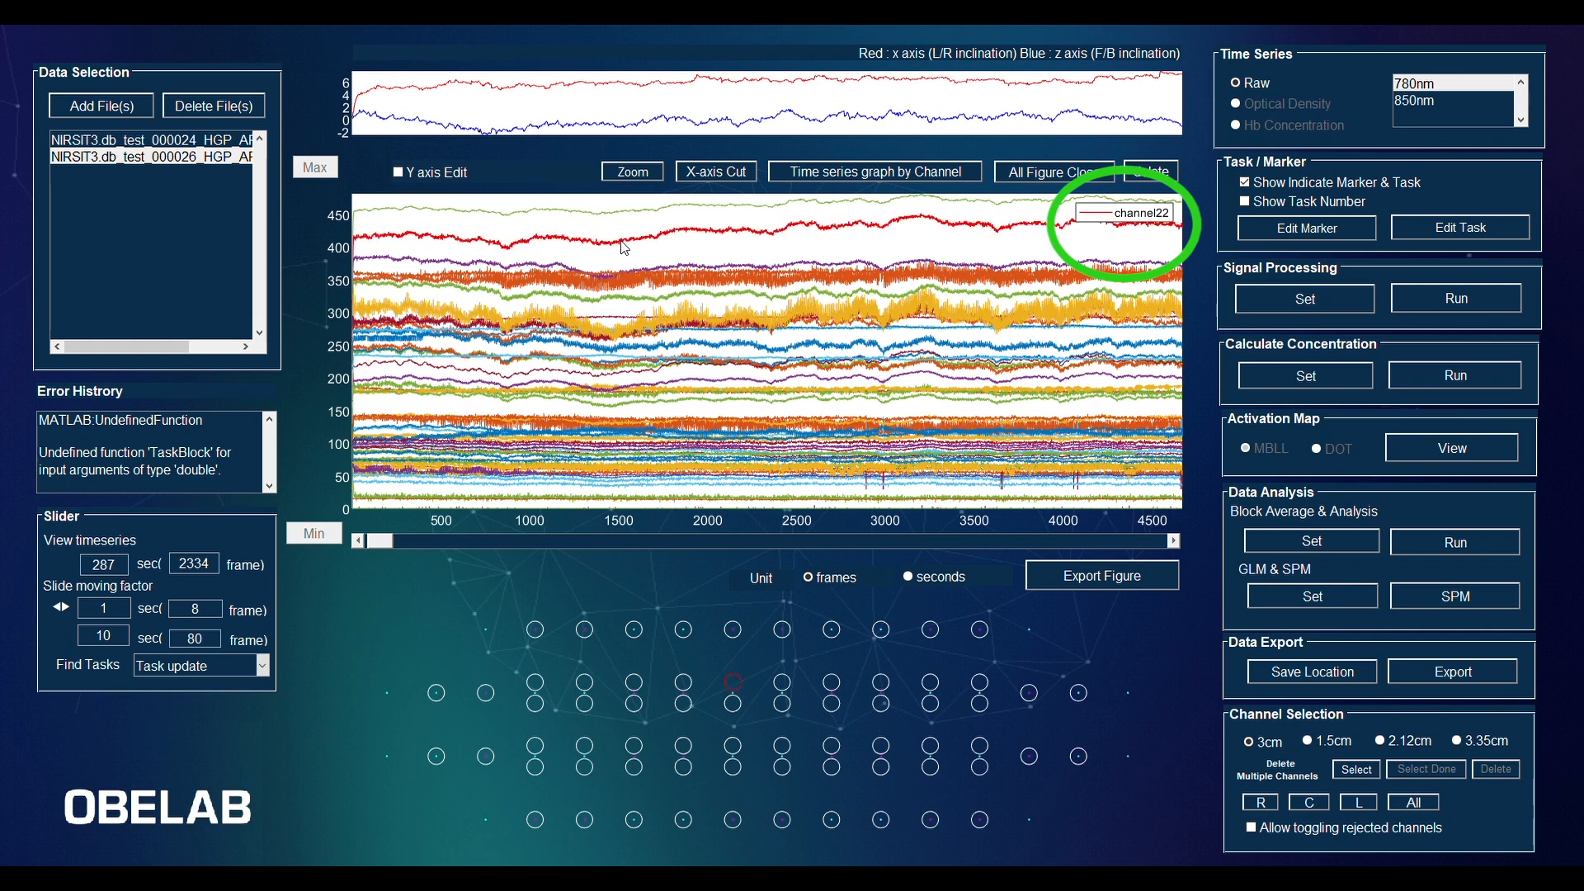
pyautogui.click(552, 267)
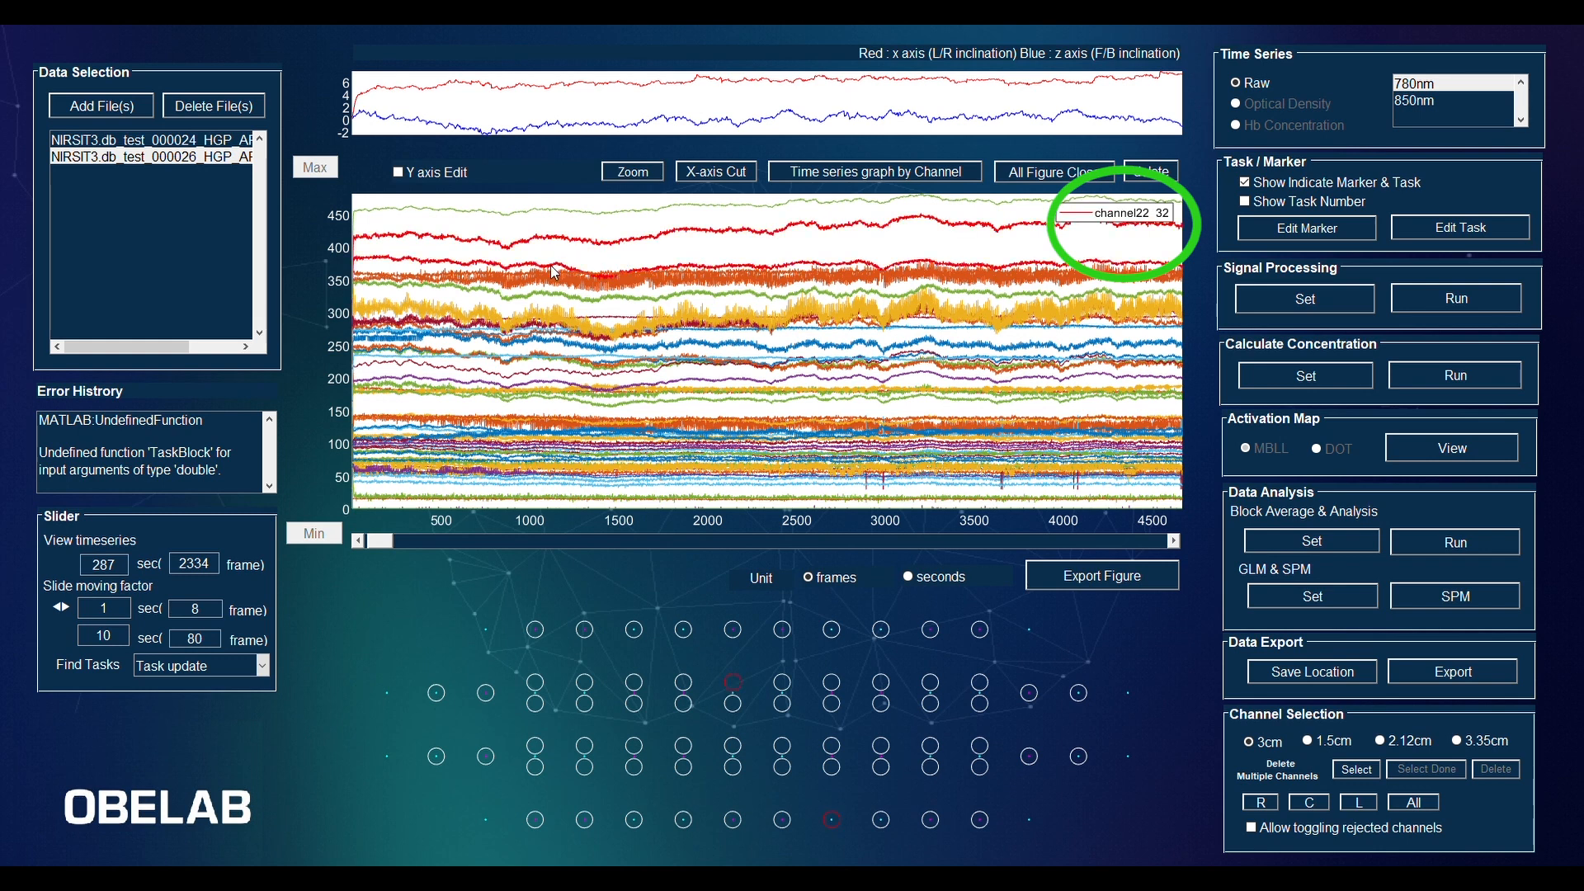
pyautogui.click(552, 234)
pyautogui.click(546, 264)
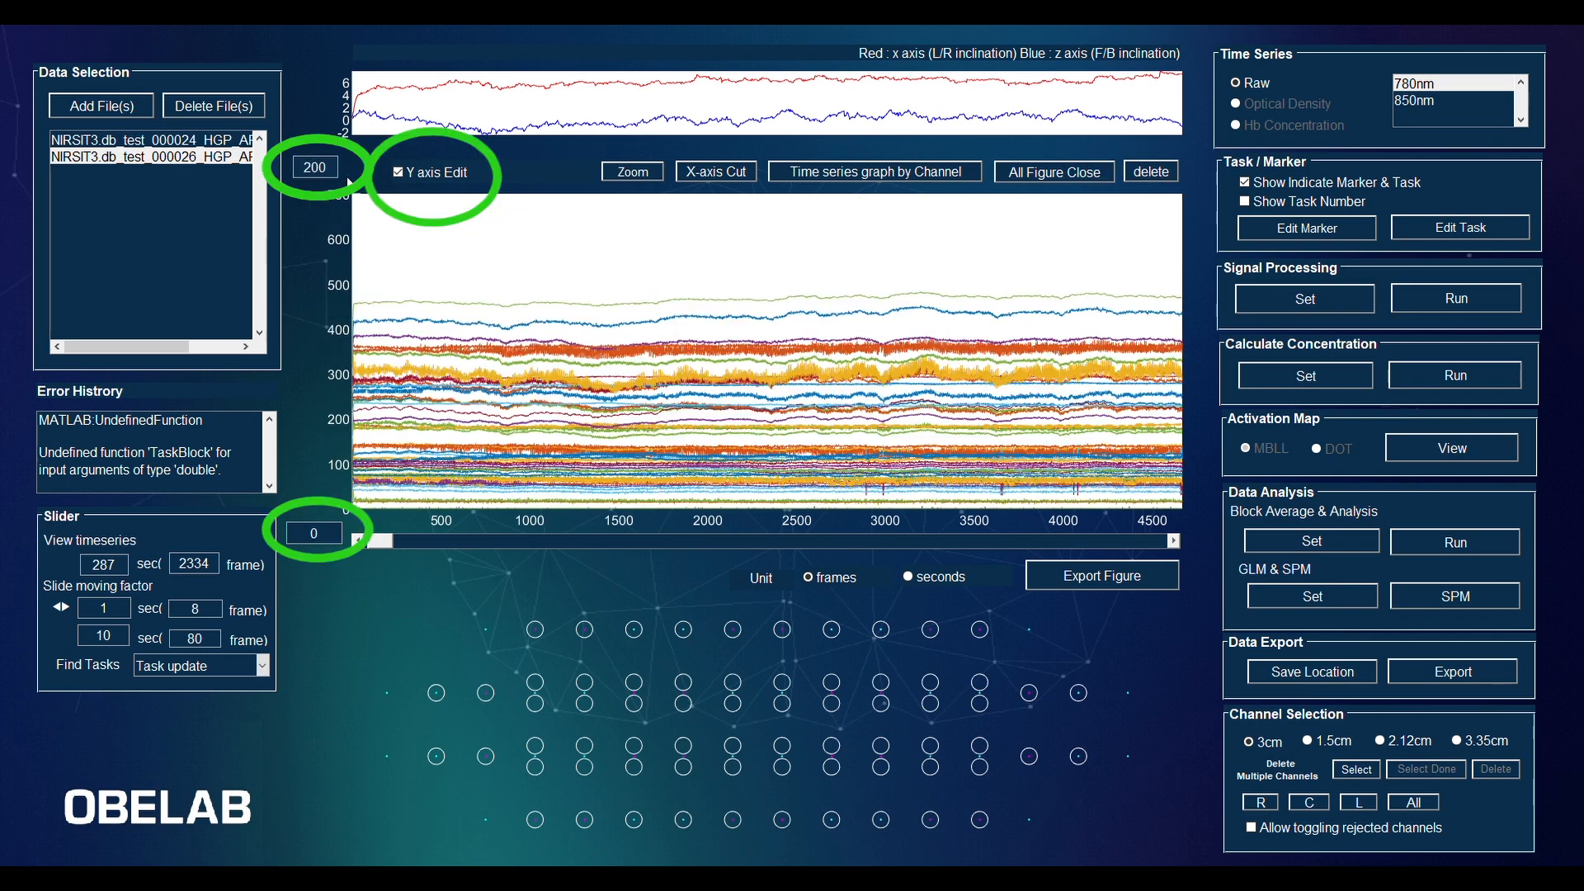
# Try a Y-axis range of 0 to 200 on the time series graph and try a shorter time span with the slider
pyautogui.press('Return')
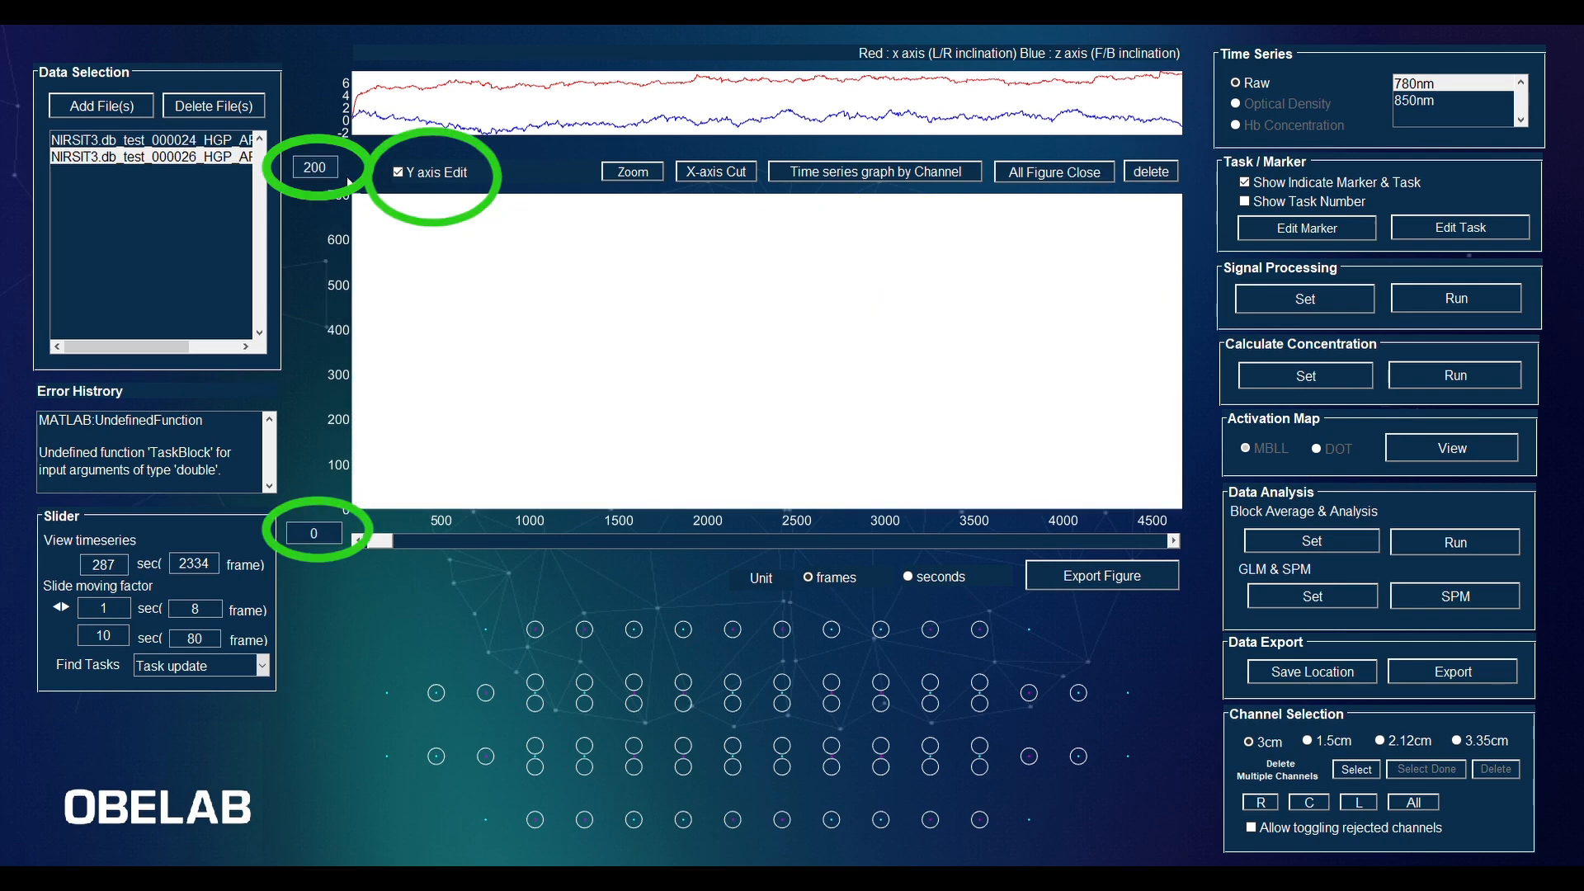
pyautogui.click(398, 174)
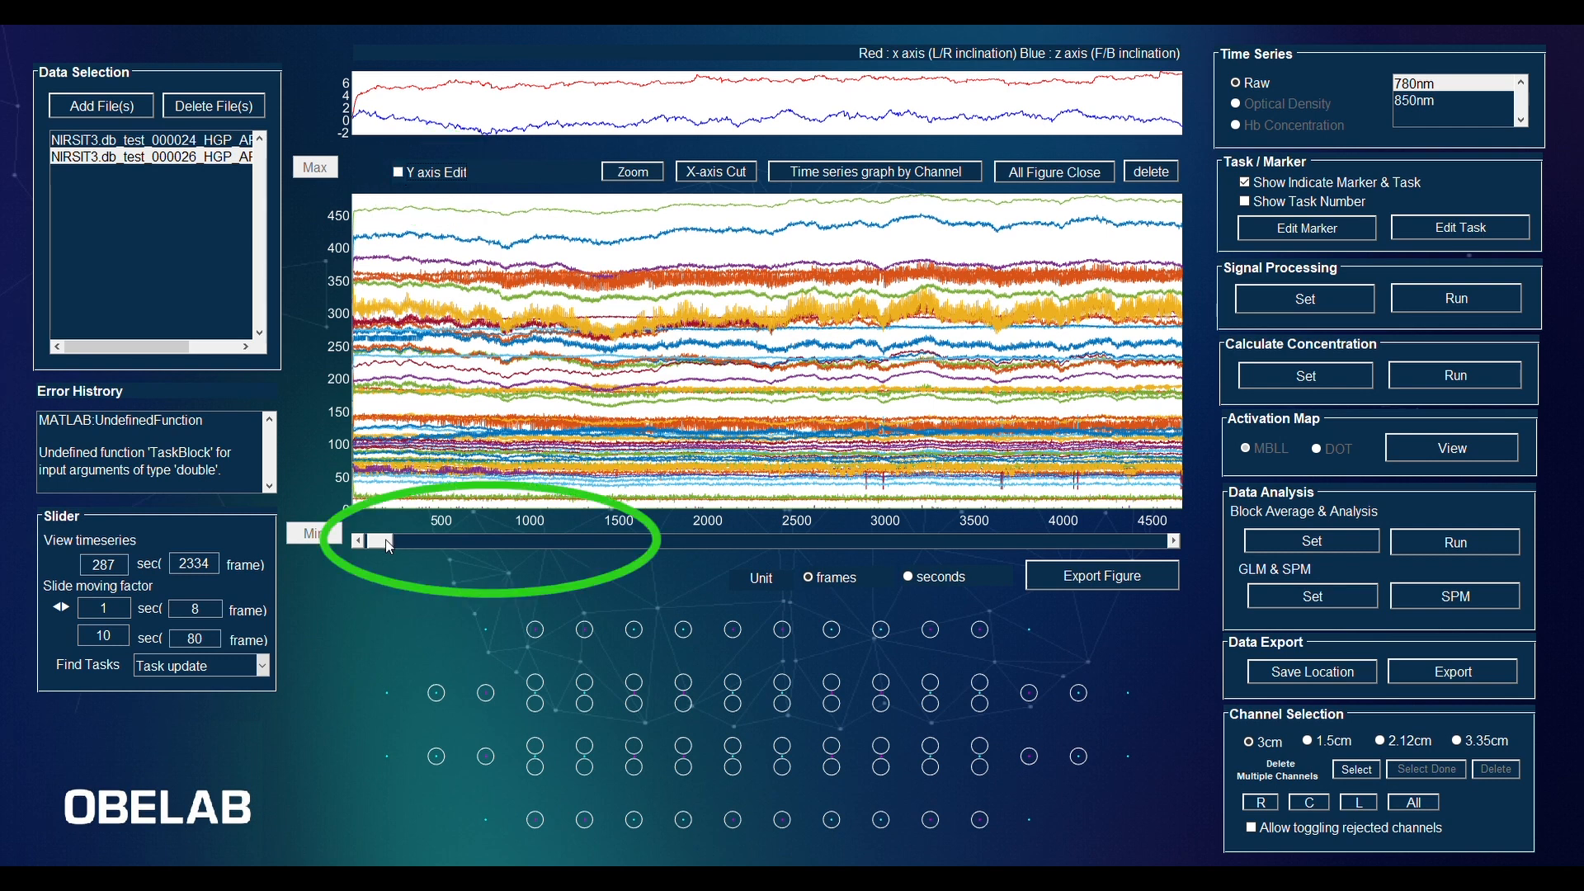
pyautogui.moveTo(388, 545); pyautogui.dragTo(619, 552)
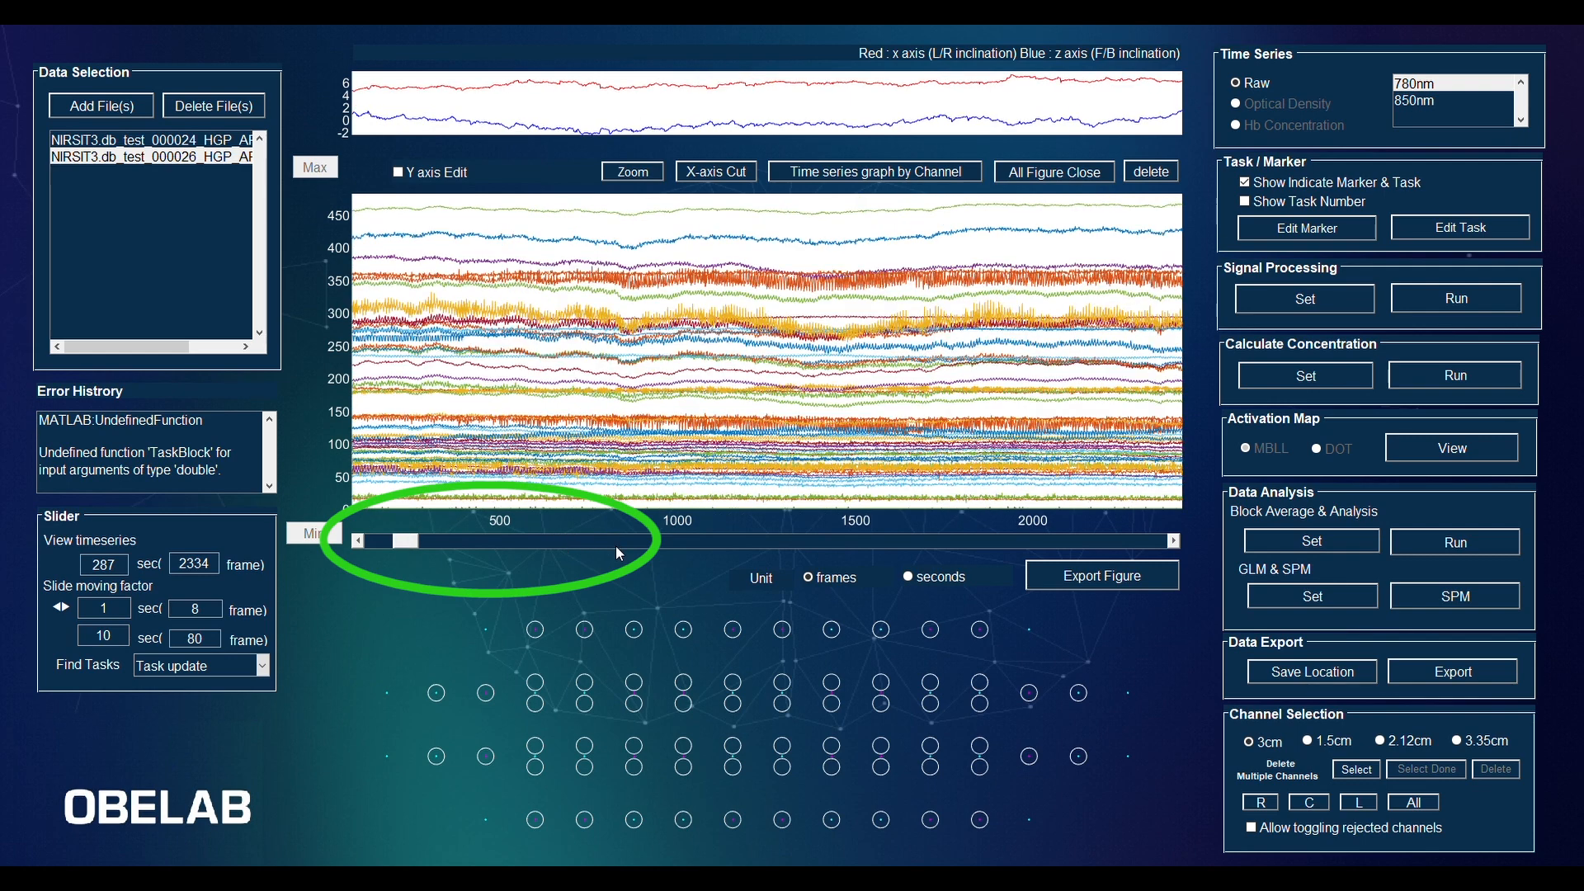
pyautogui.moveTo(409, 546); pyautogui.dragTo(381, 544)
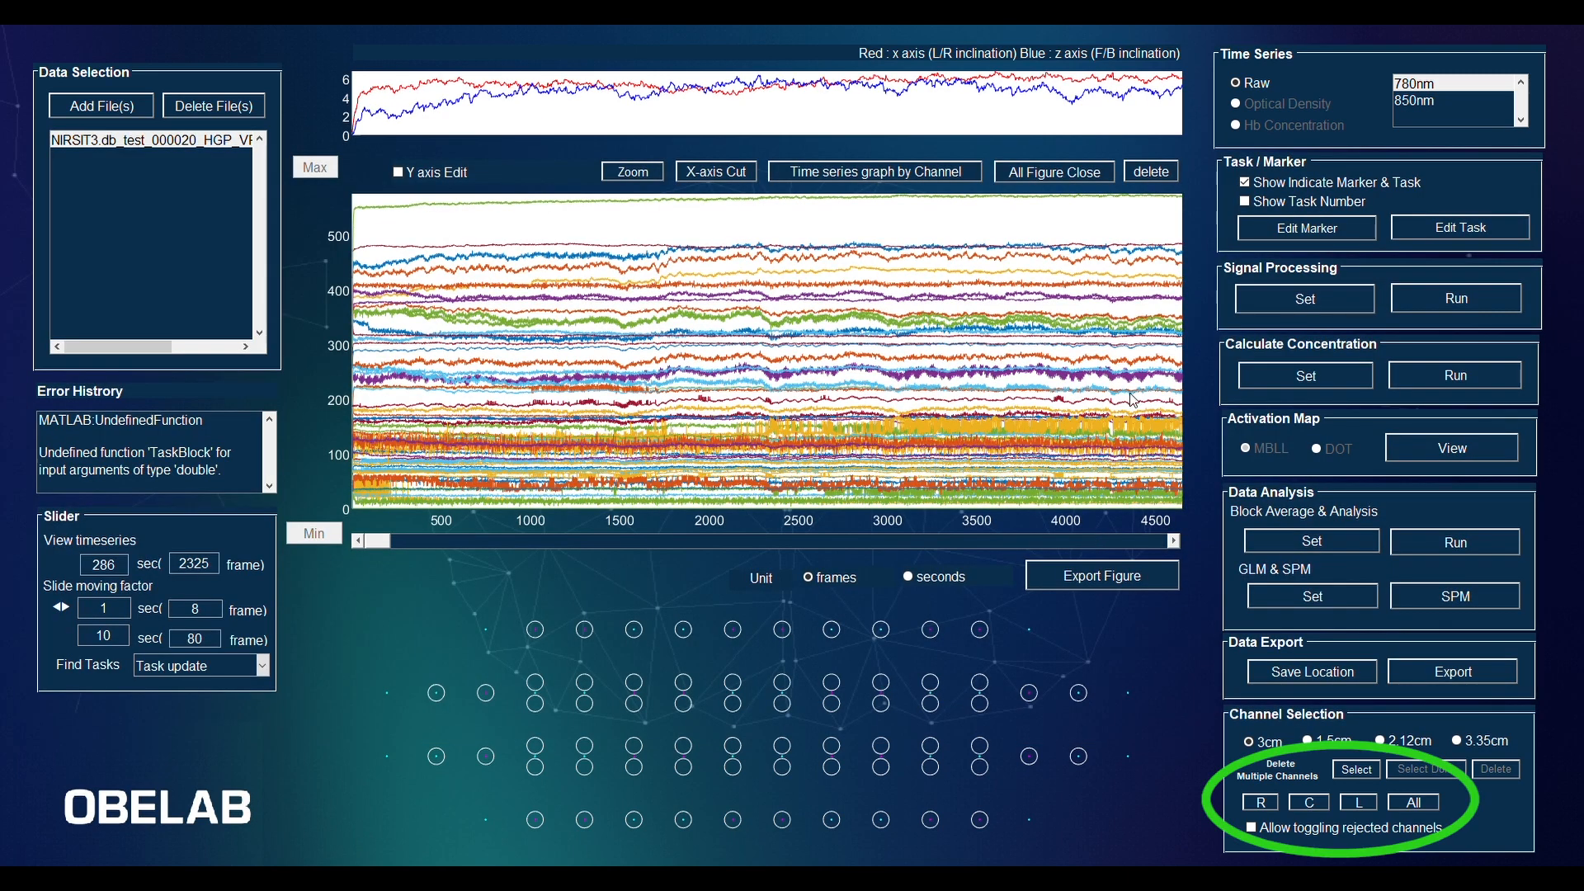
# View the R, C and L channel groups and the 3.35cm channels in the graph, and return to the 3cm channels
pyautogui.click(1133, 400)
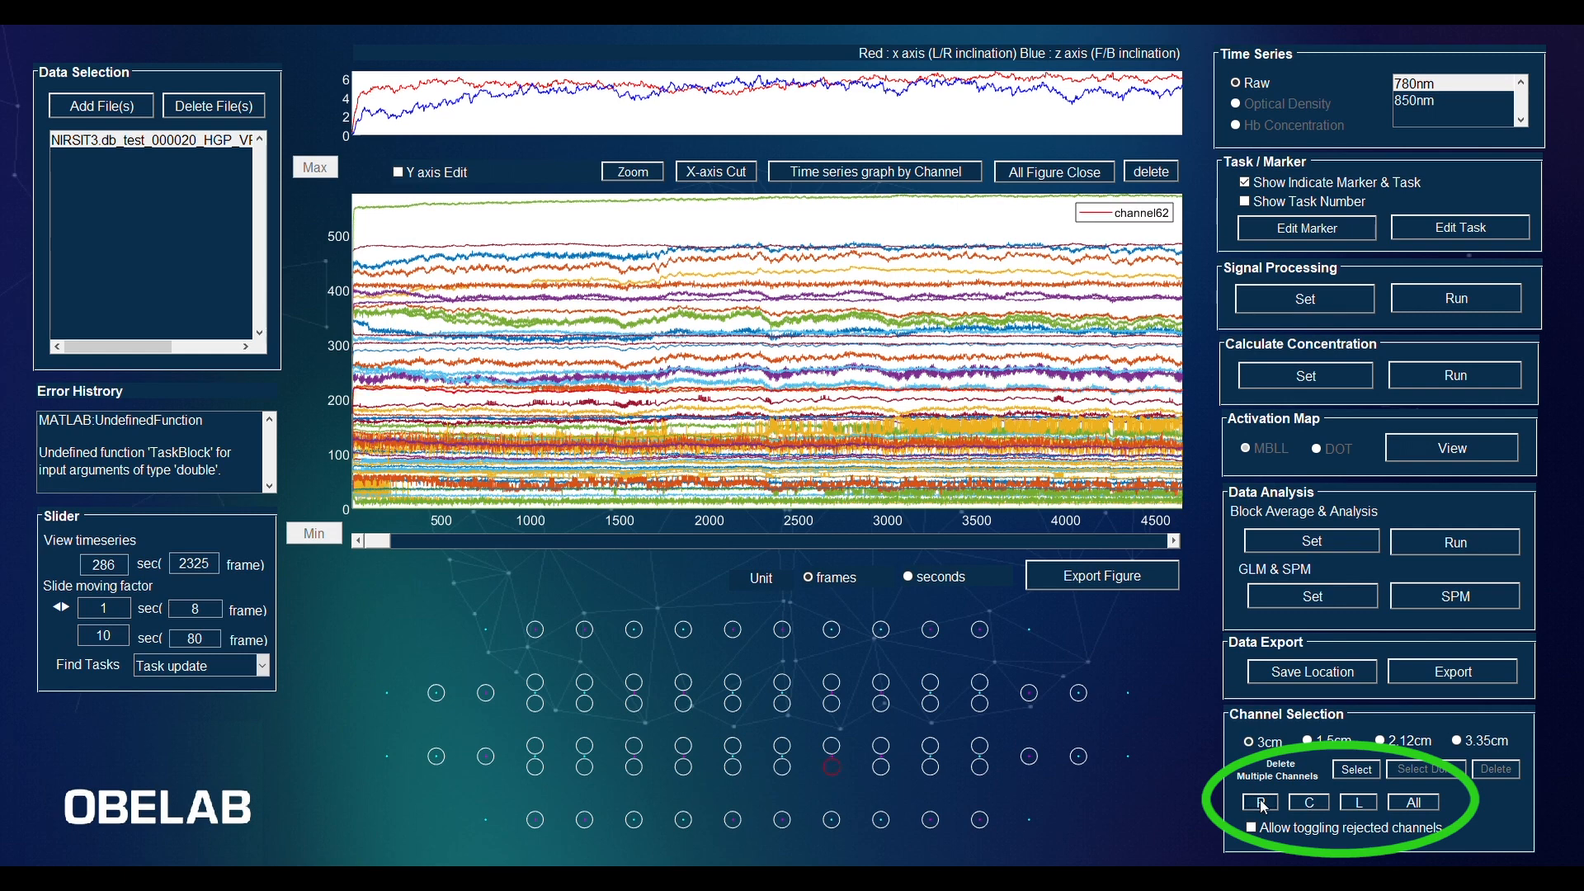
pyautogui.click(1261, 802)
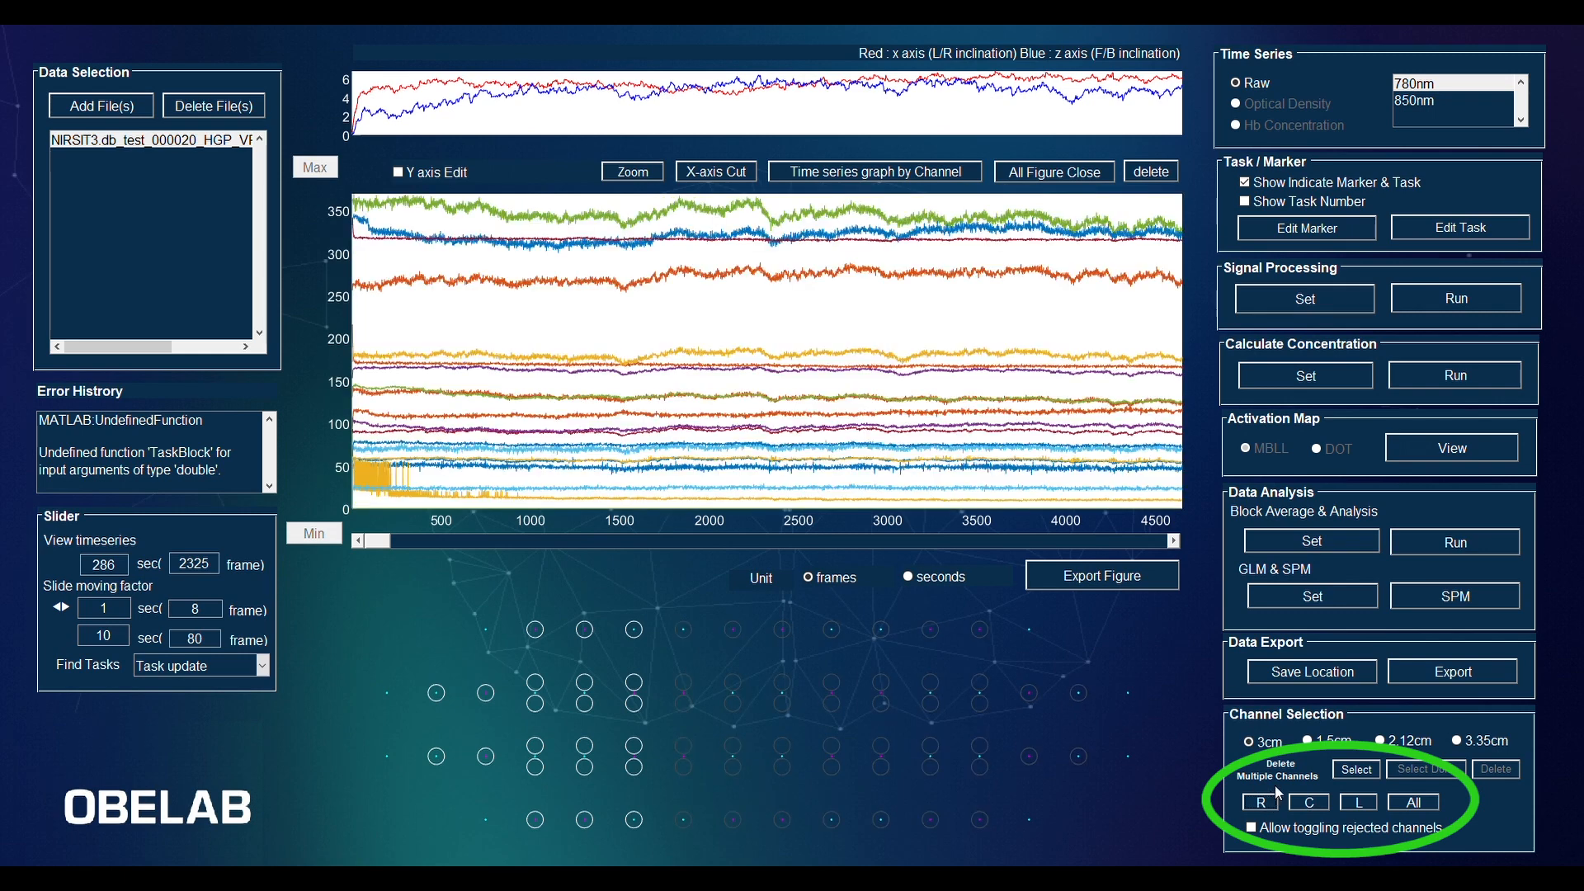
pyautogui.click(1316, 804)
pyautogui.click(1350, 806)
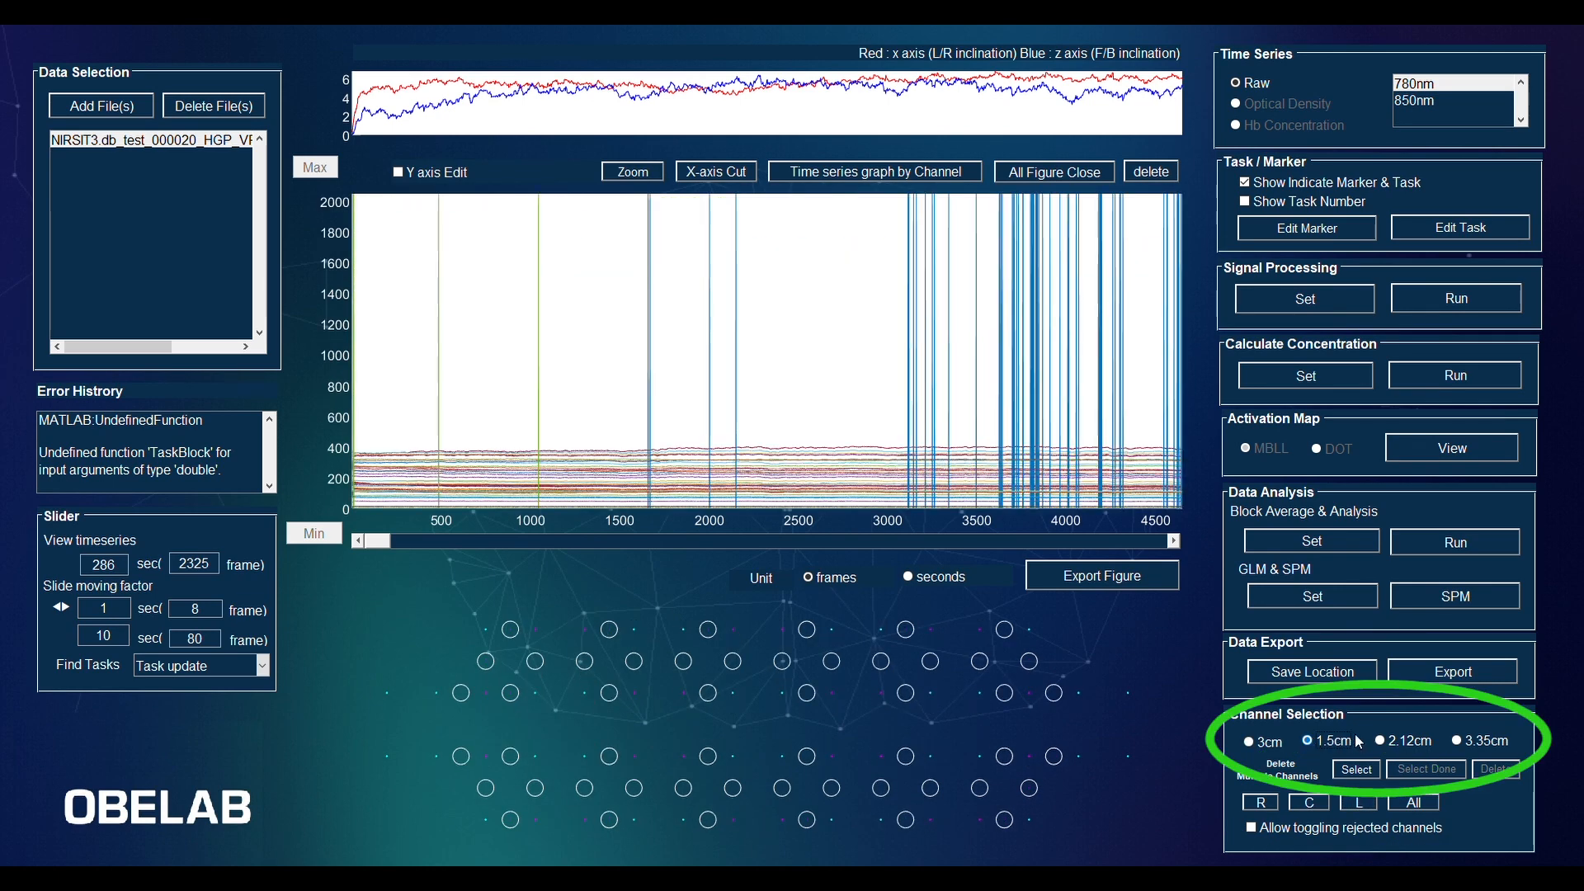
pyautogui.click(1457, 742)
pyautogui.click(1251, 742)
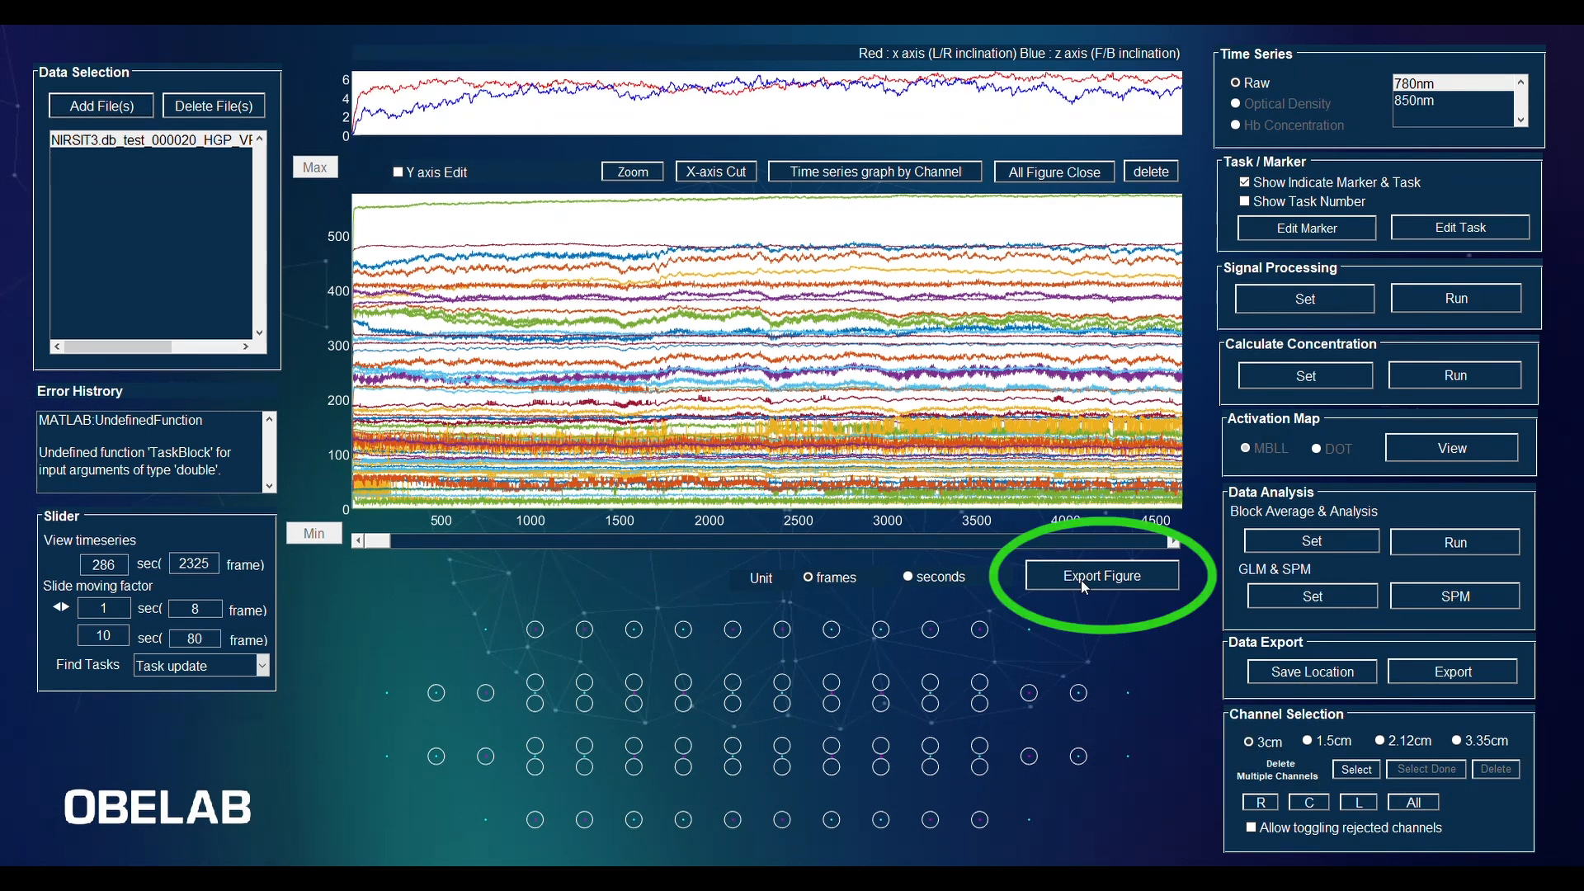
# Export the raw time series graph as a separate figure and return to the main window
pyautogui.click(1084, 582)
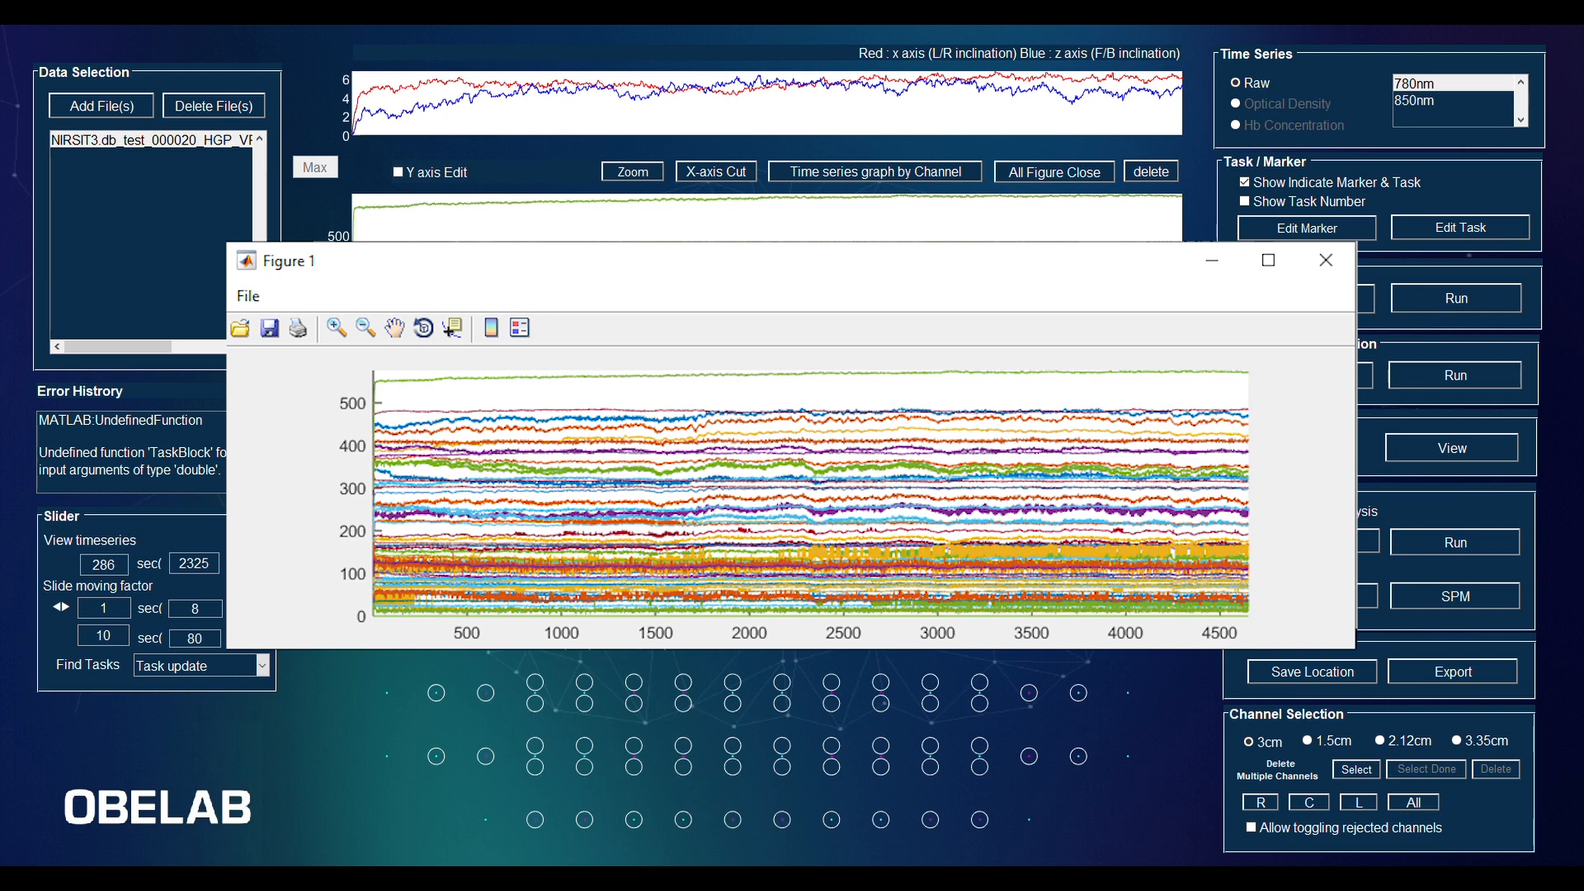
pyautogui.click(589, 162)
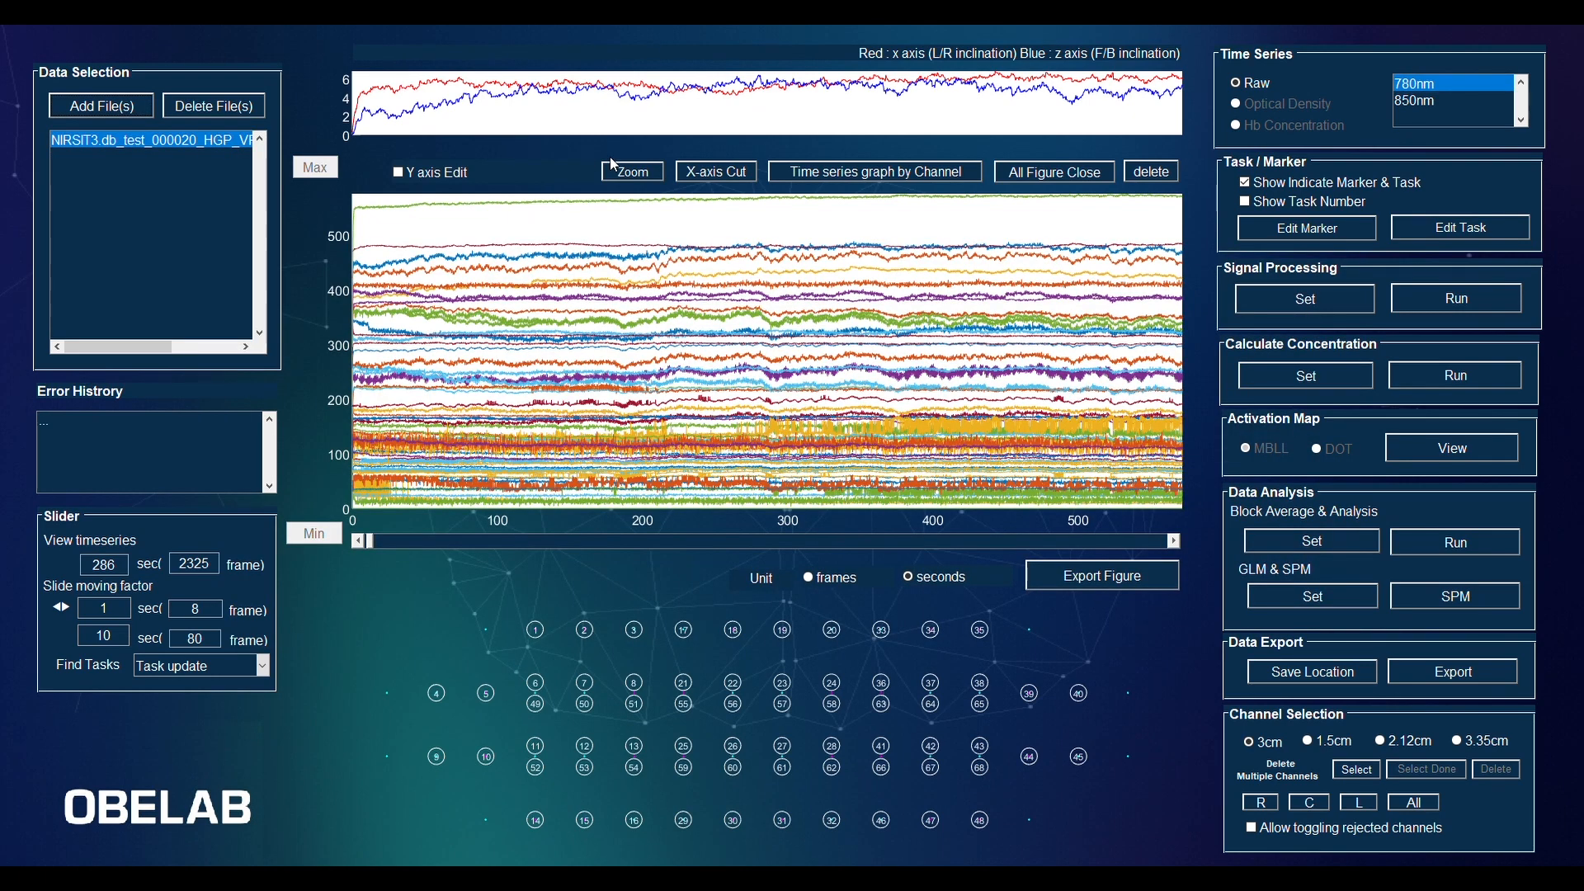
# Open the marker editor for the 000020 recording and apply its task blocks and indication markers
pyautogui.click(1308, 229)
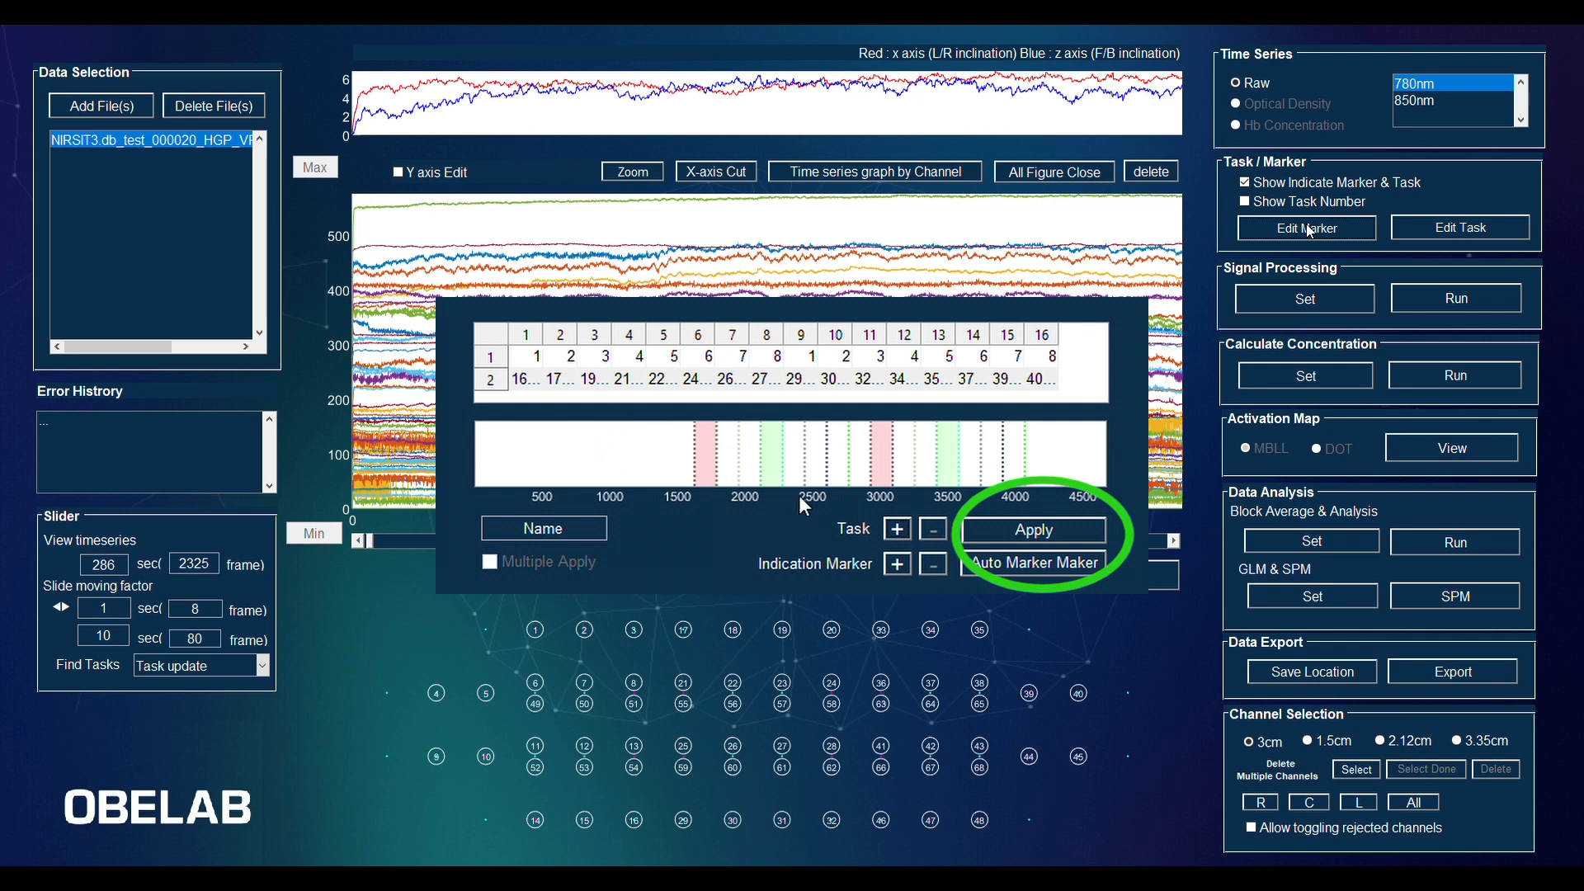
pyautogui.click(1016, 521)
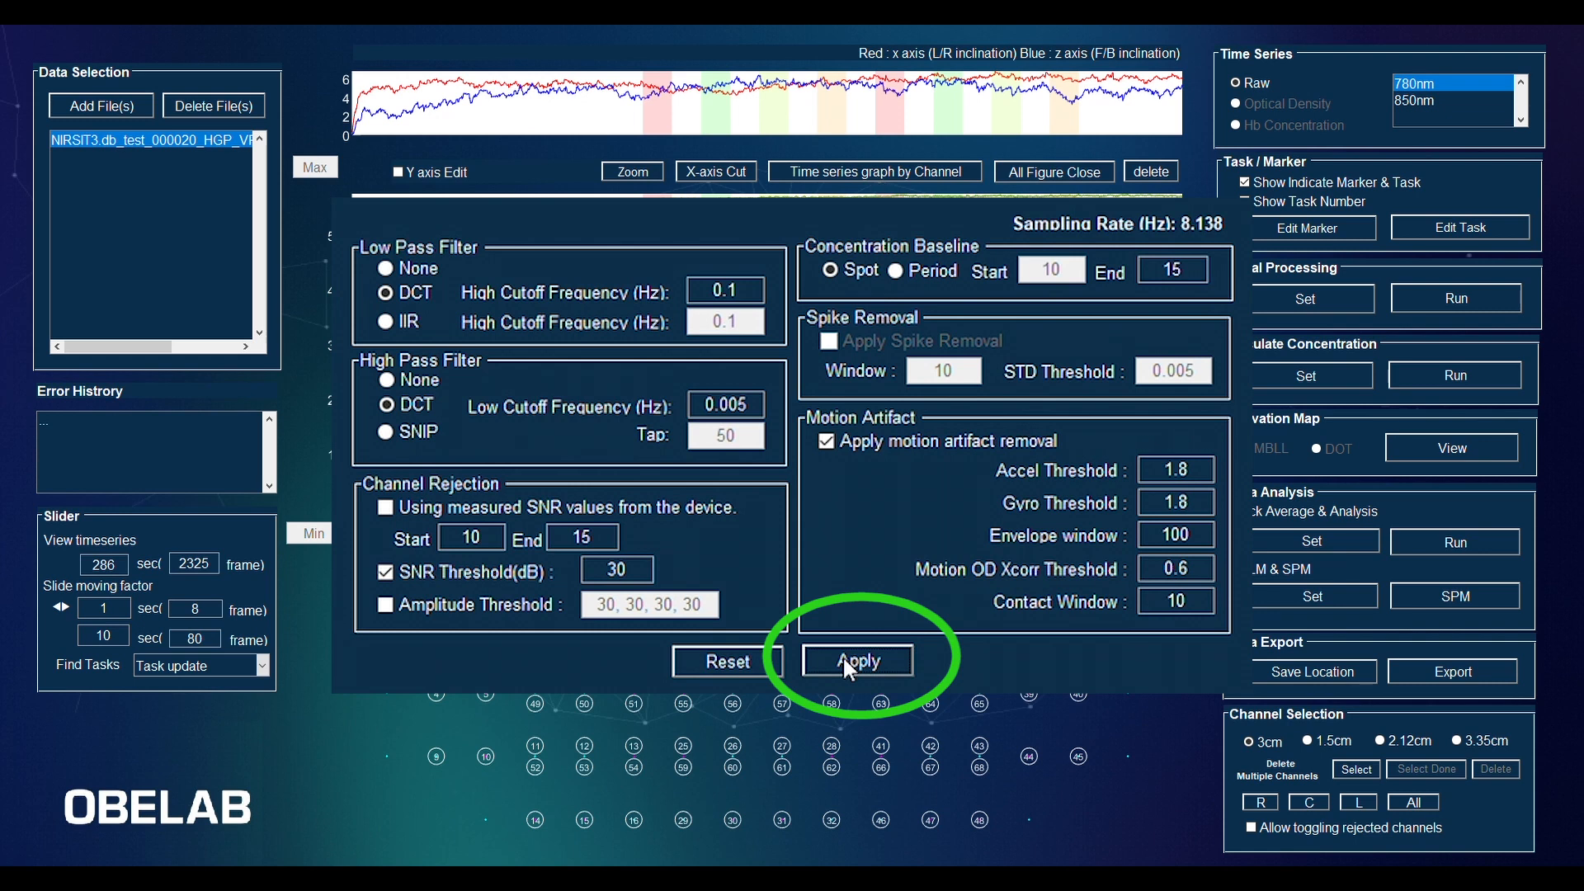
# Apply DCT filters with 0.1 Hz high and 0.005 Hz low cutoffs, SNR threshold 30 and motion artifact removal, and run signal processing
pyautogui.click(843, 655)
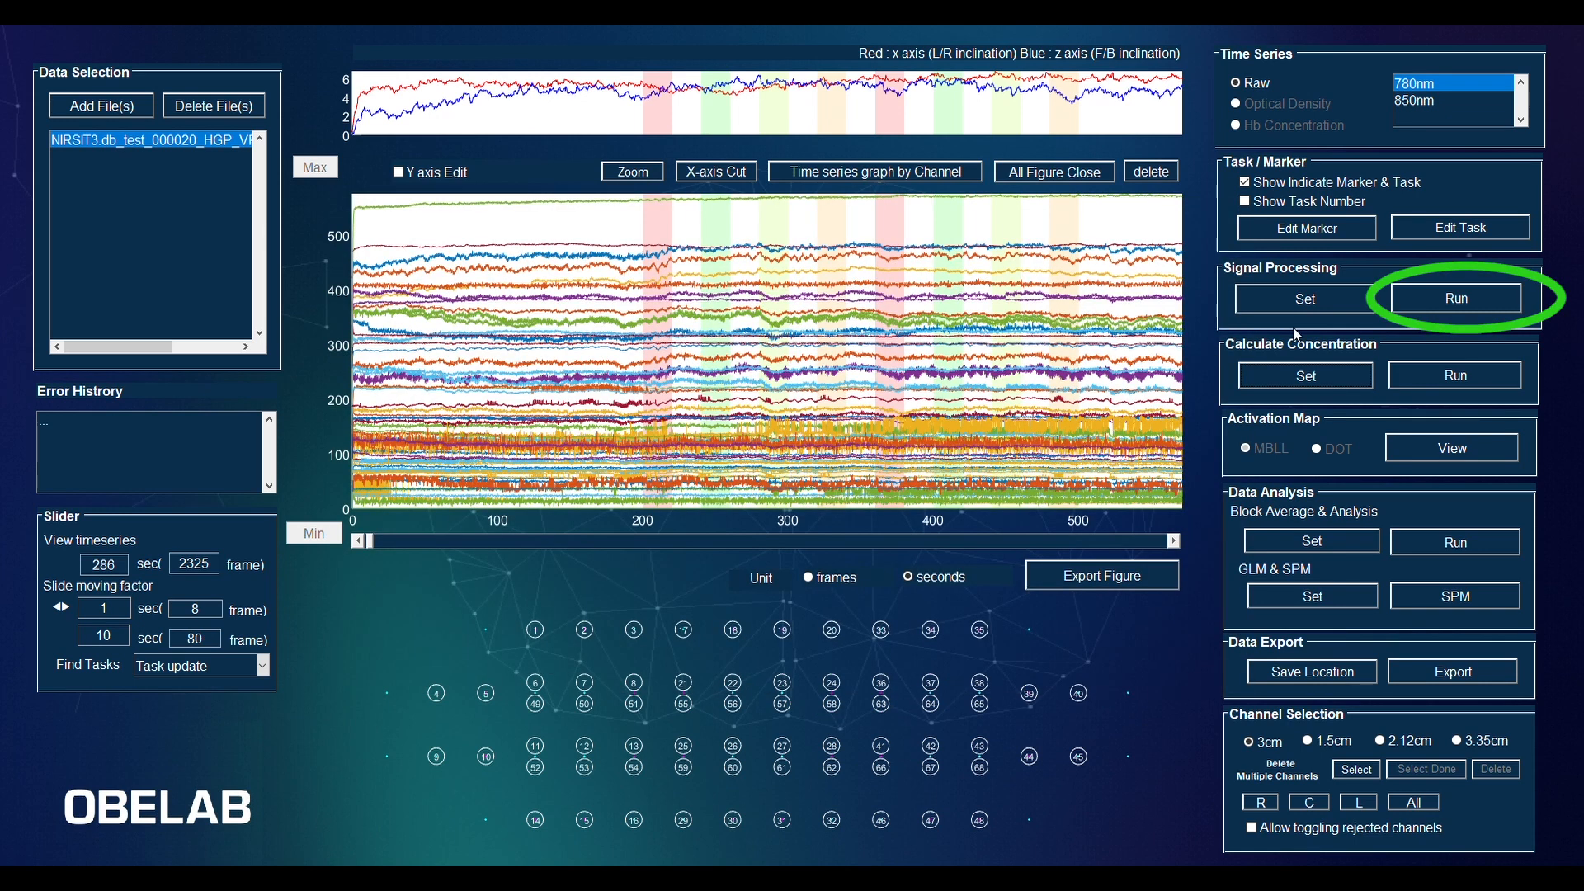
pyautogui.click(1414, 298)
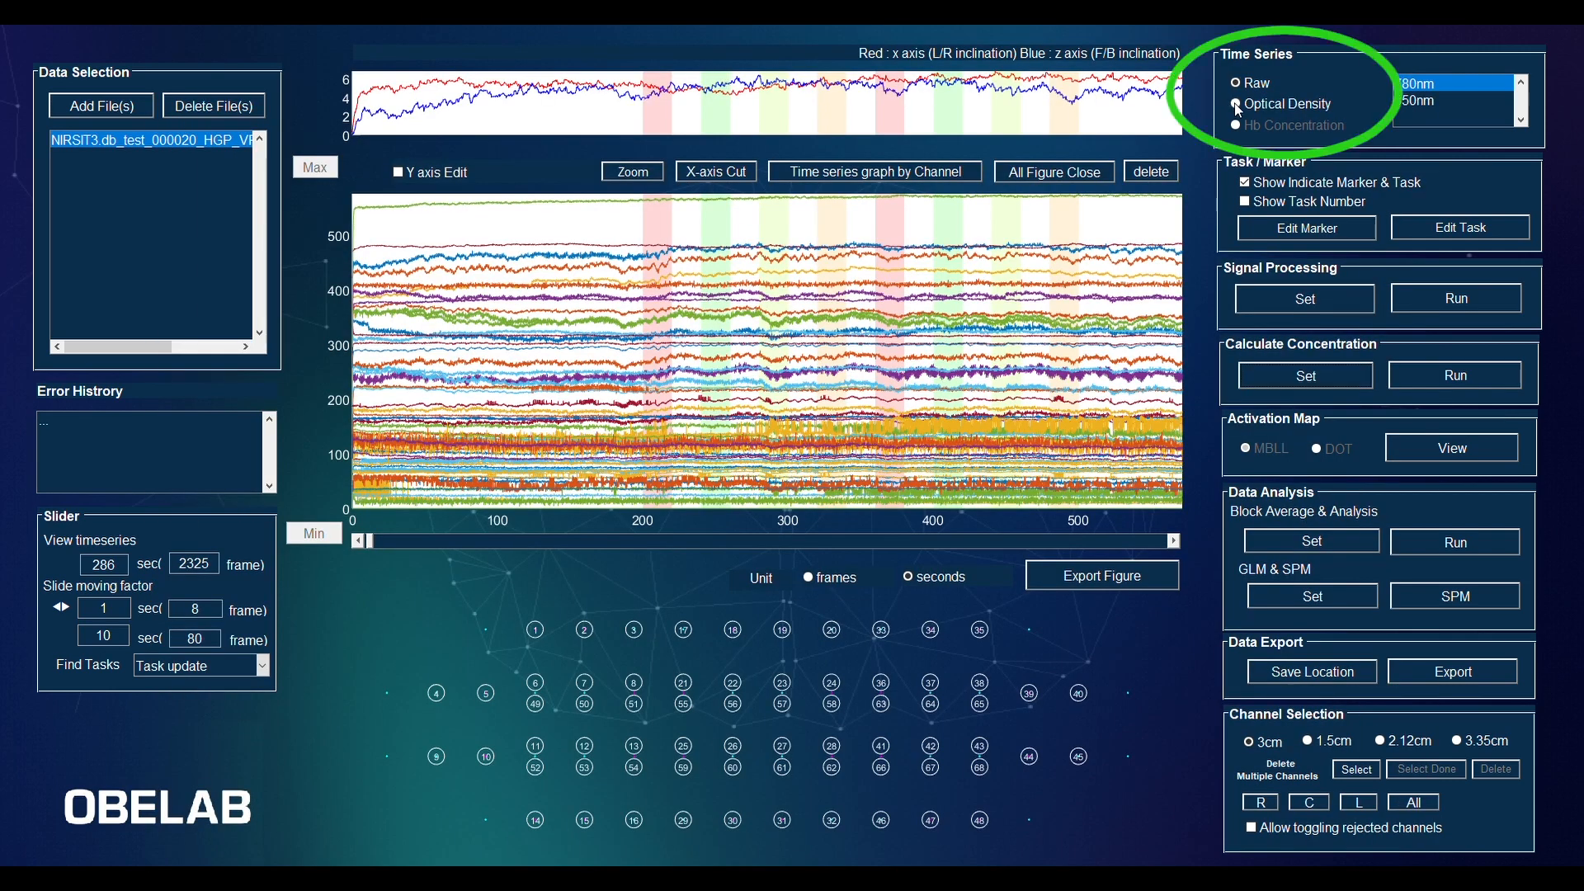
# Select the 850nm wavelength, view its optical density graph and switch back to the raw time series
pyautogui.click(1430, 100)
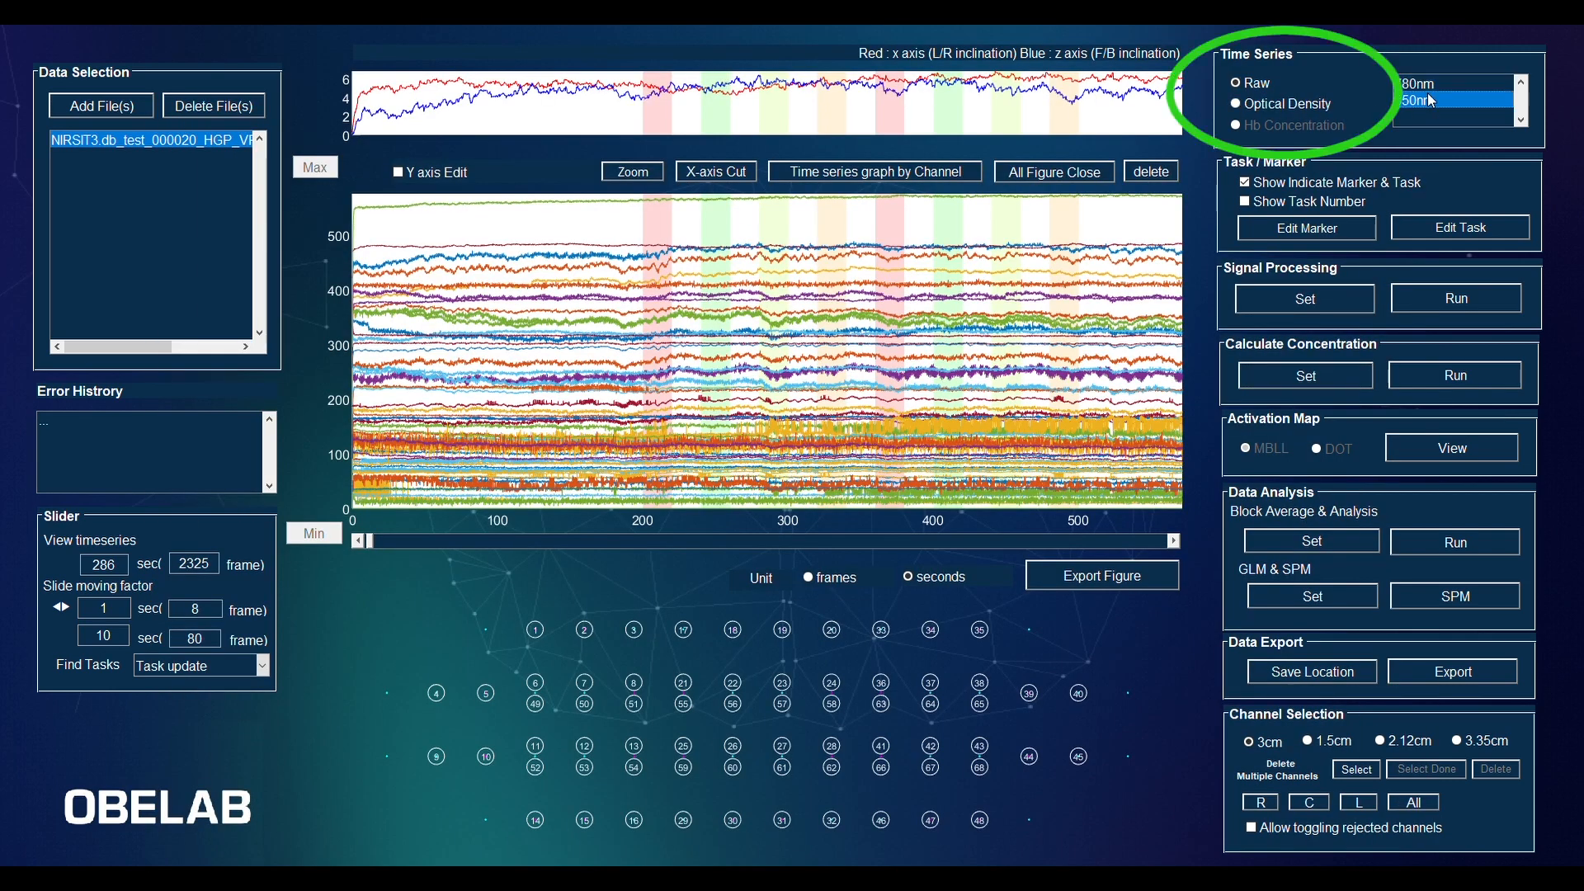
pyautogui.click(1239, 104)
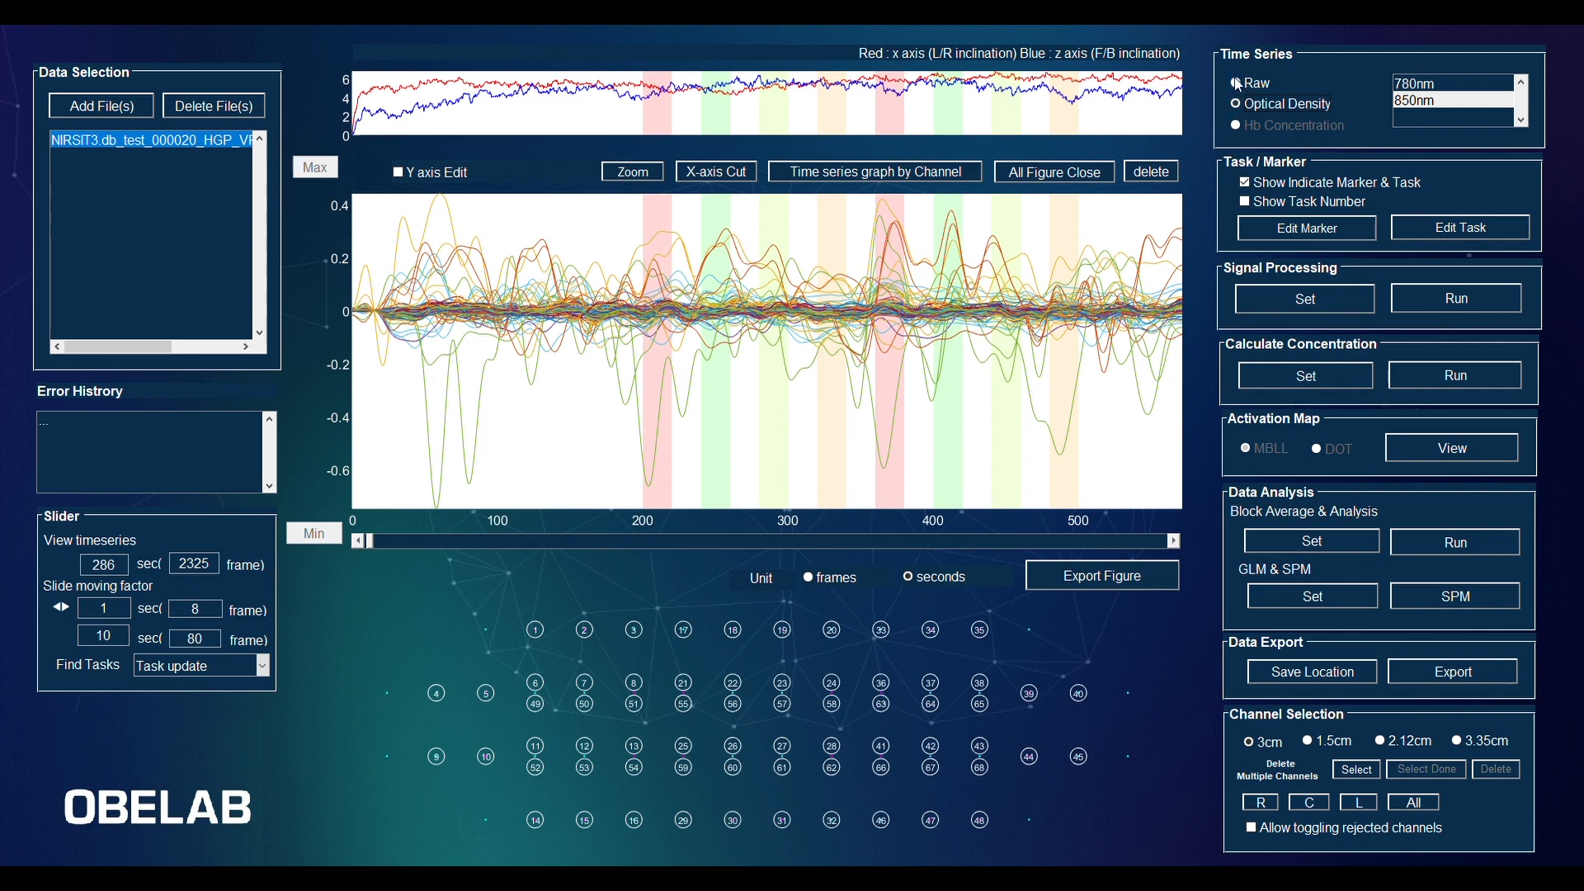
pyautogui.click(1235, 83)
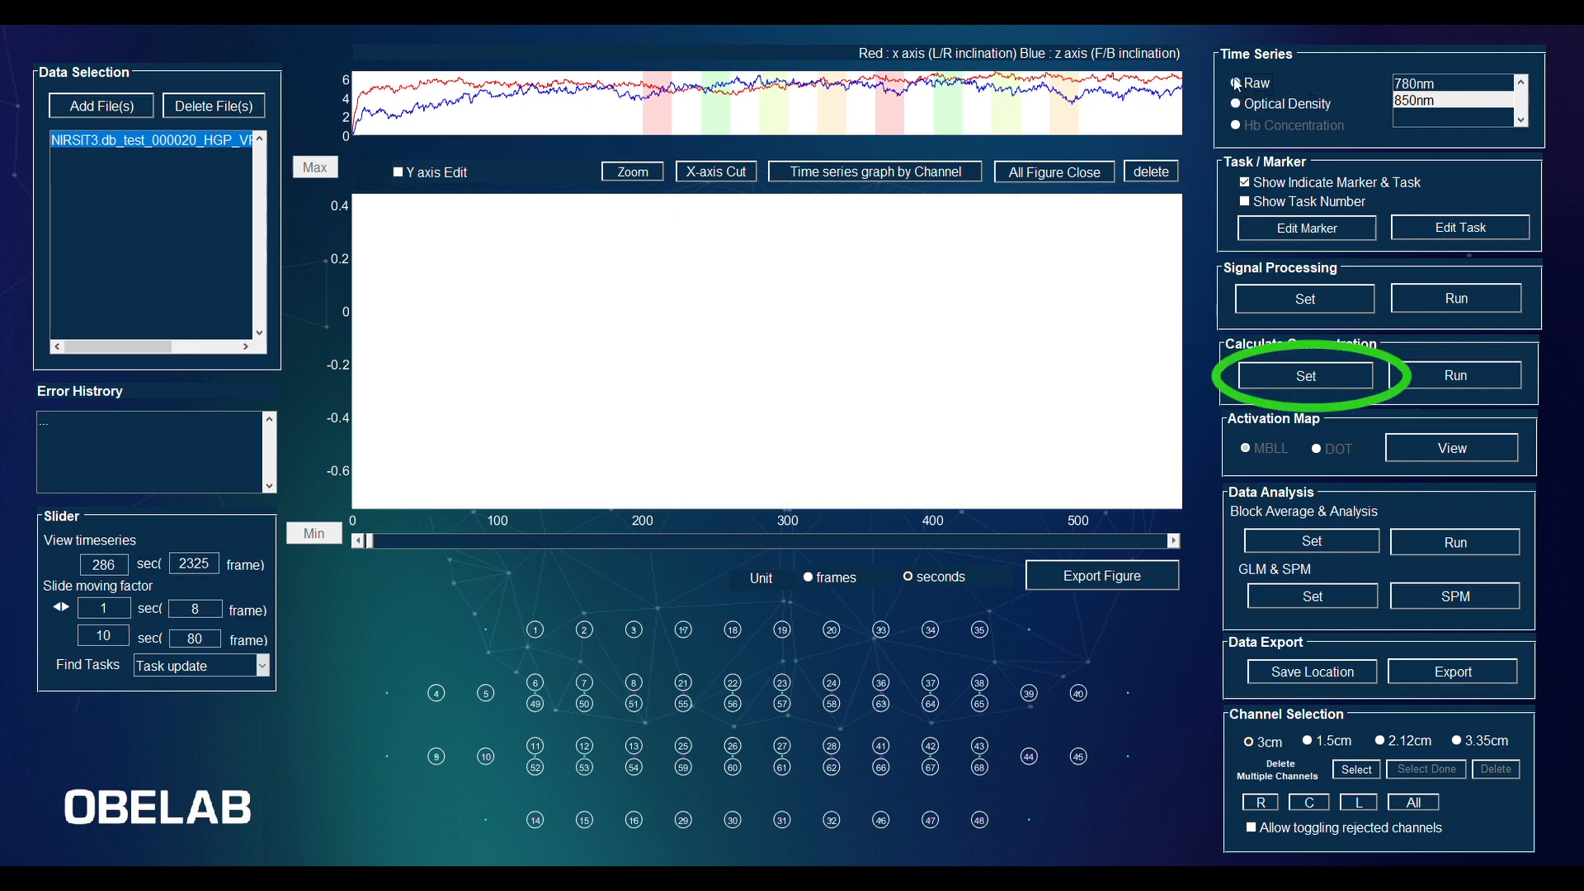
# Check the concentration calculation settings and run the concentration calculation
pyautogui.click(1305, 371)
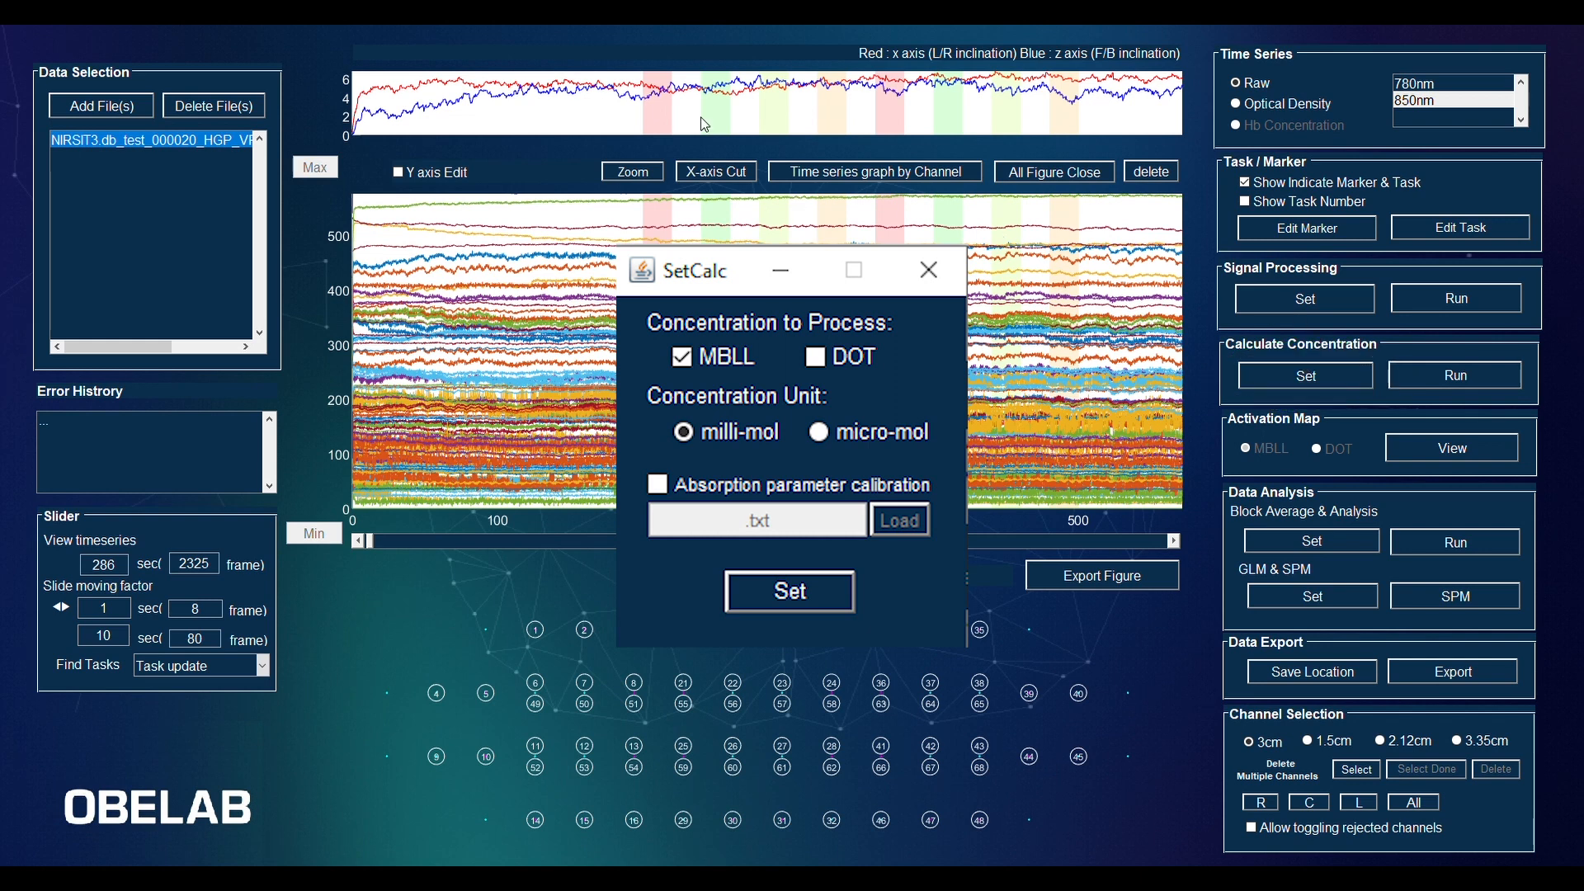
pyautogui.click(928, 270)
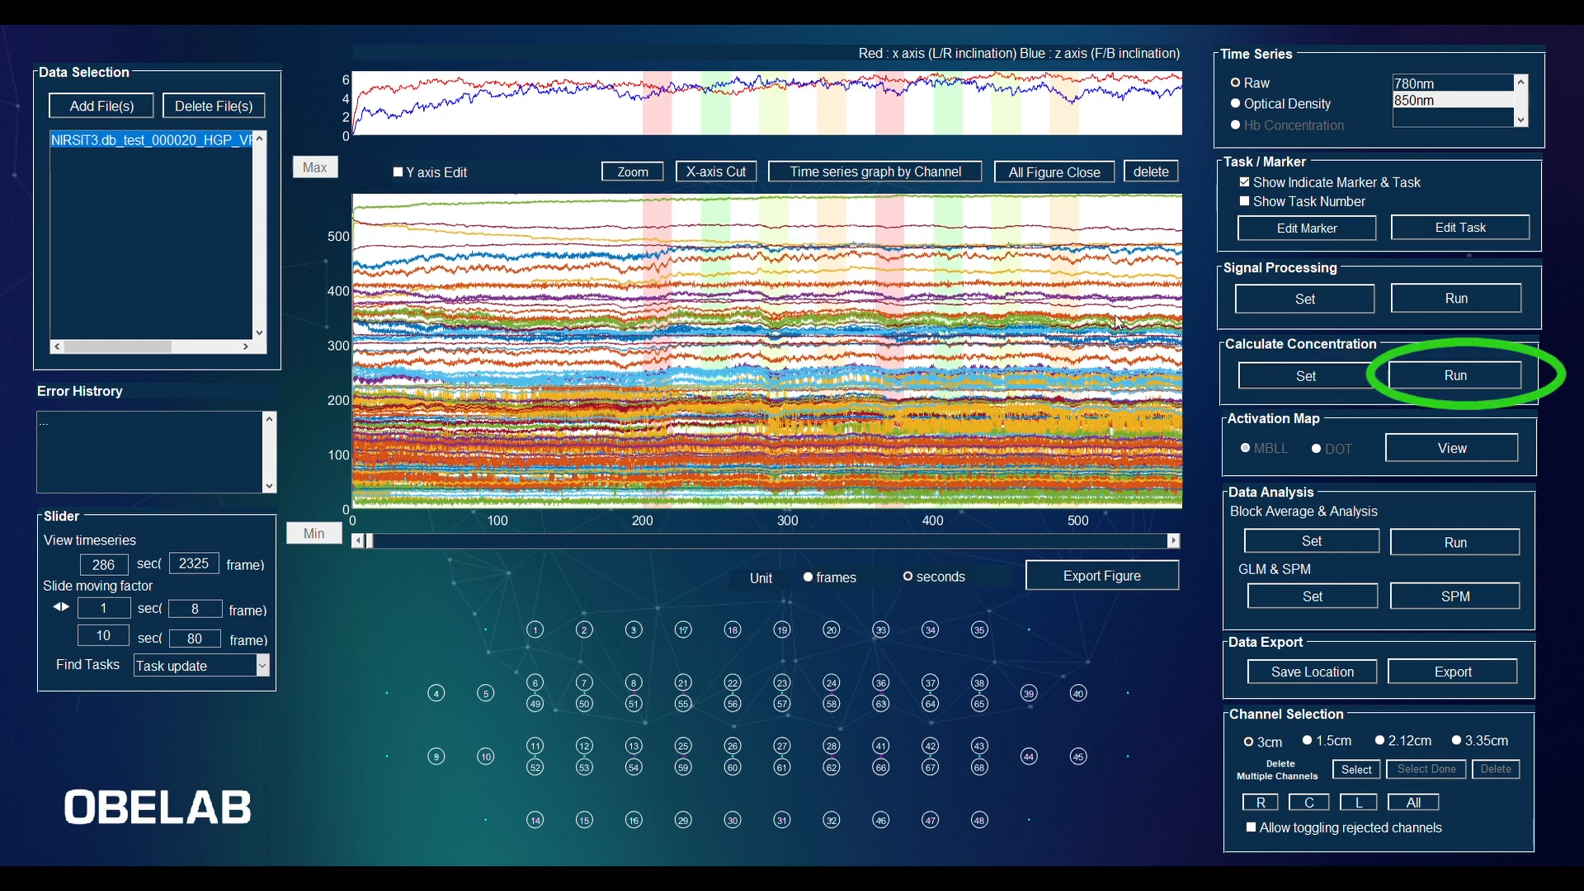
pyautogui.click(1421, 378)
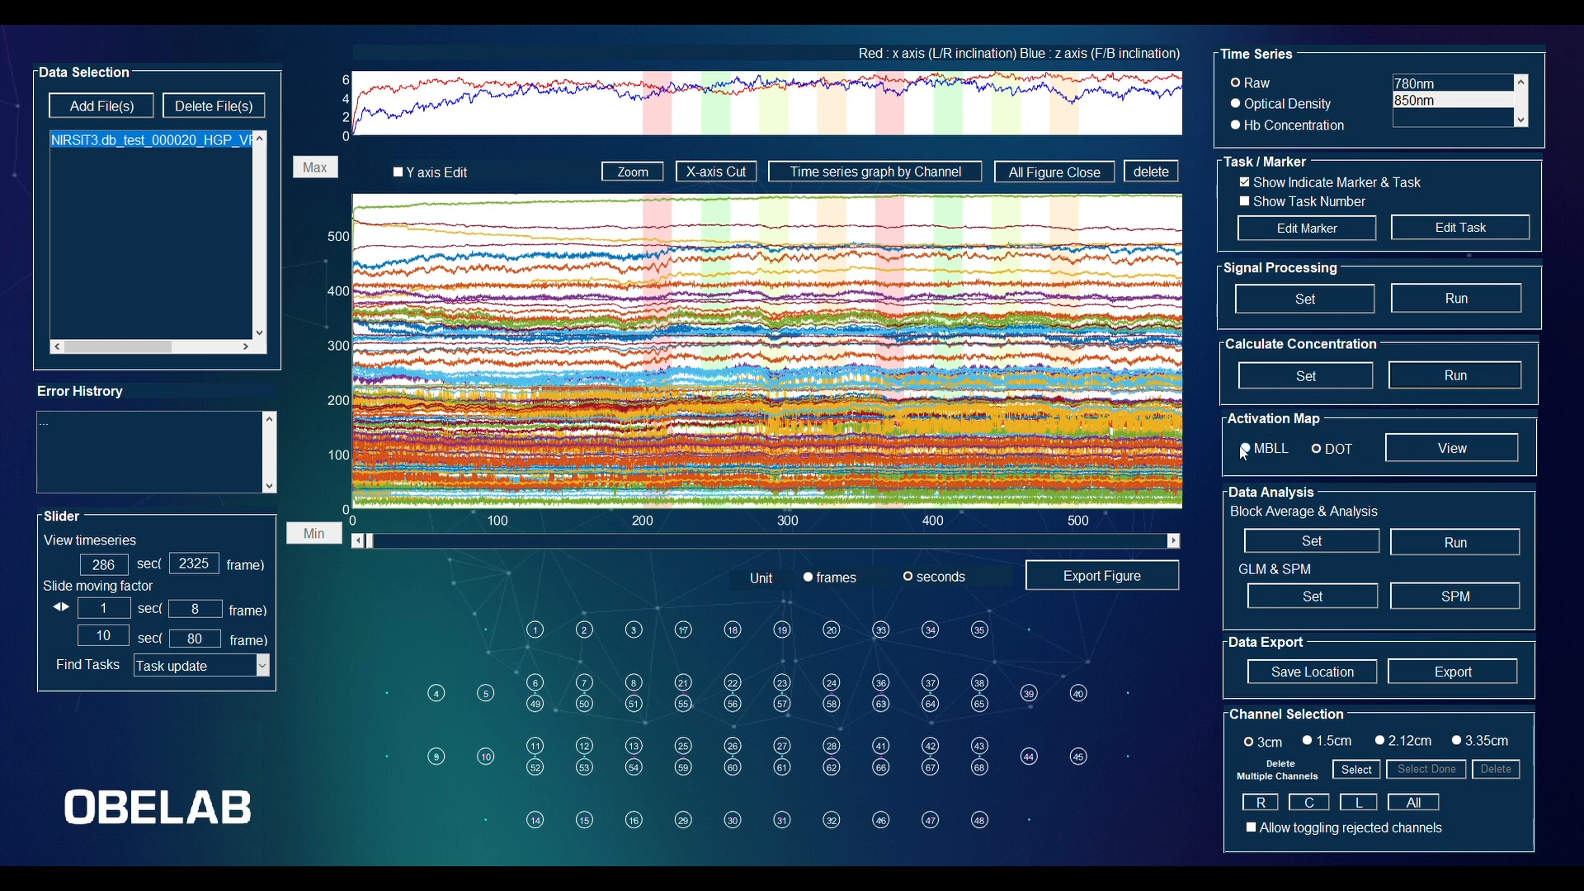
# Open the MBLL activation map and display the 3D brain with its right lateral, frontal and left lateral views
pyautogui.click(1355, 450)
pyautogui.click(1417, 446)
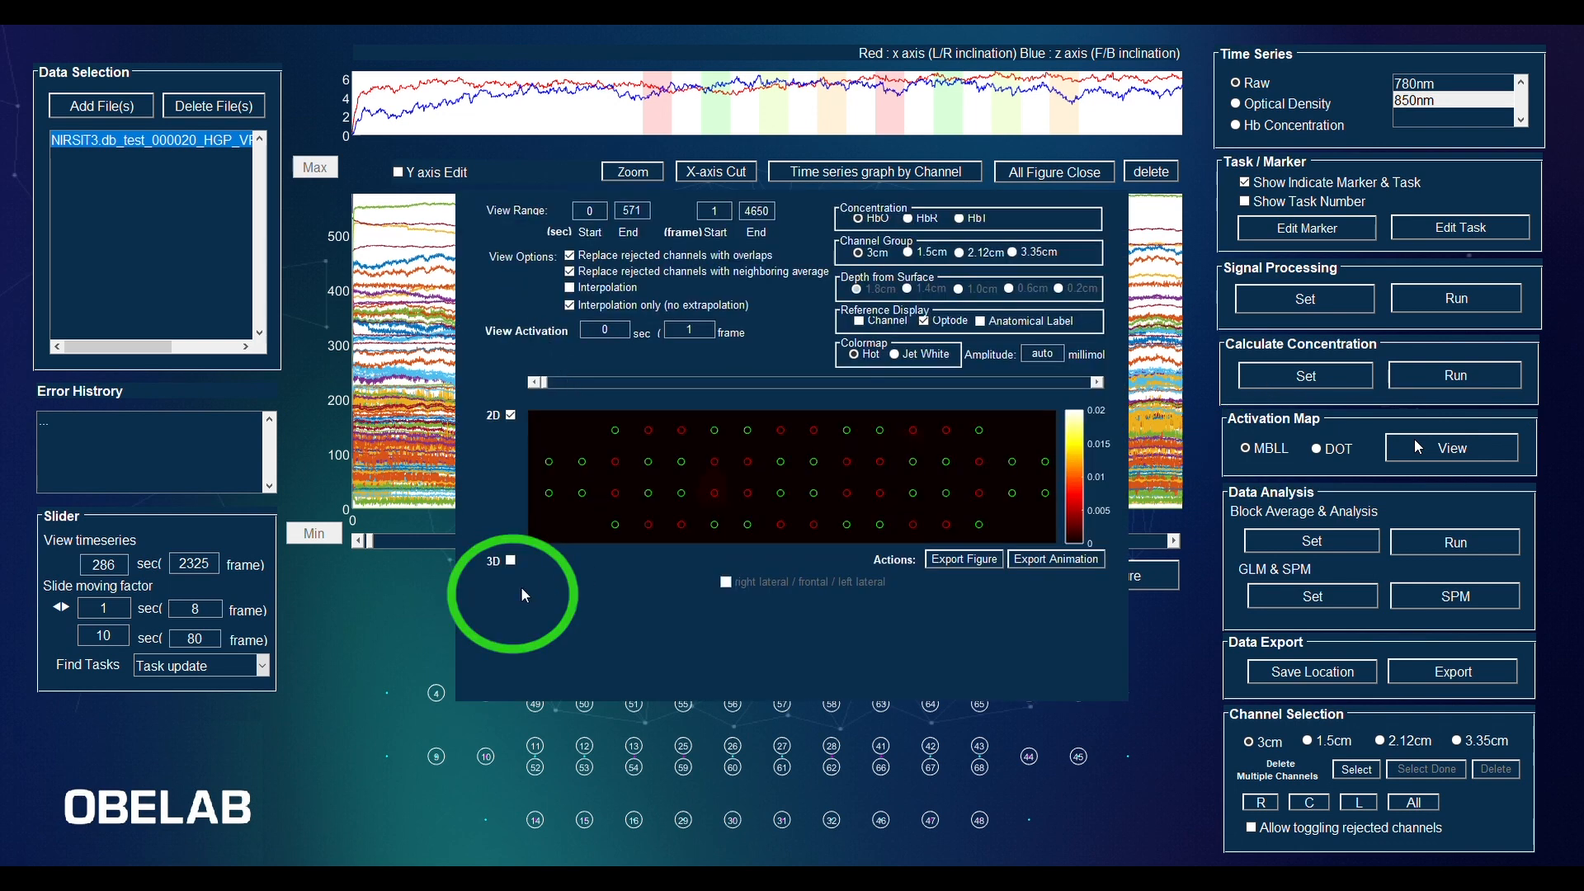
pyautogui.click(511, 561)
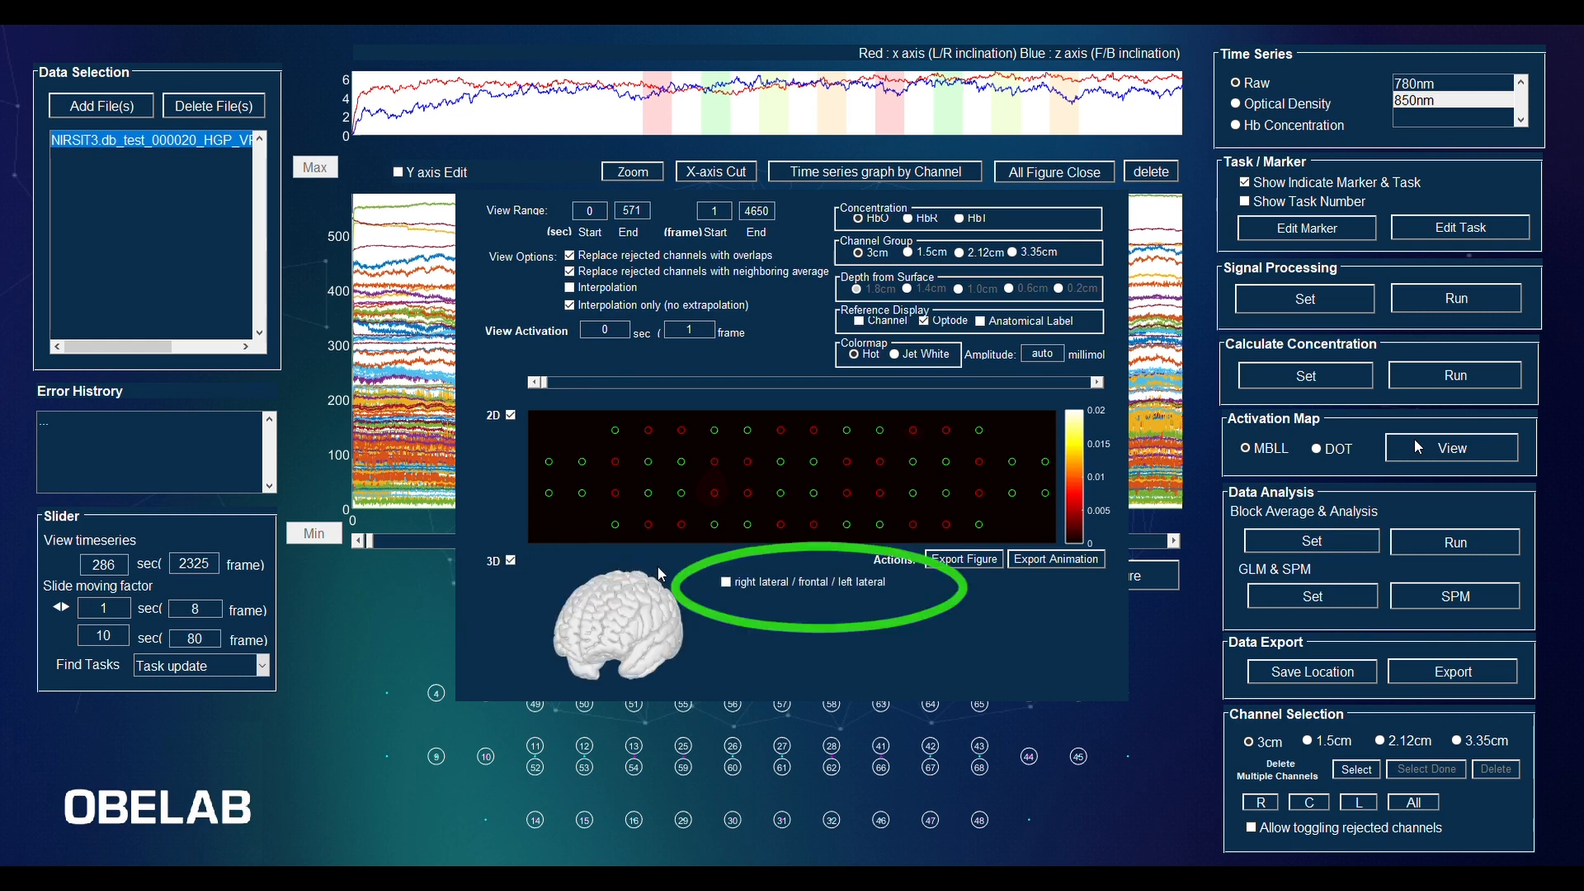
pyautogui.click(726, 584)
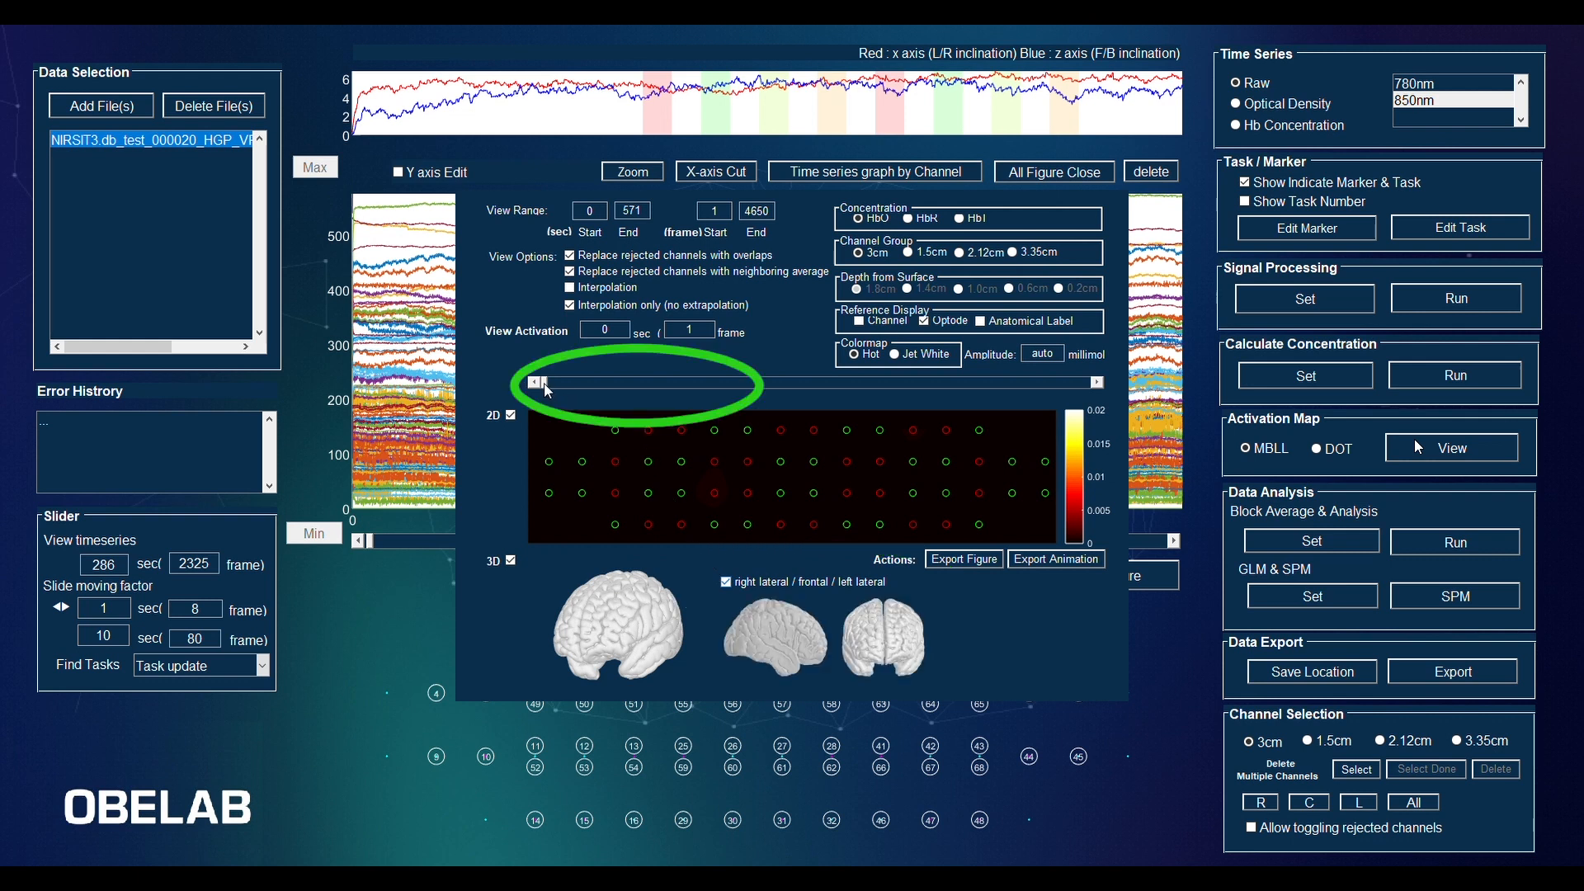
# Move the activation map to 190 sec (frame 1551) with the lateral brain views shown, and choose the Jet White colormap
pyautogui.moveTo(547, 390); pyautogui.dragTo(671, 388)
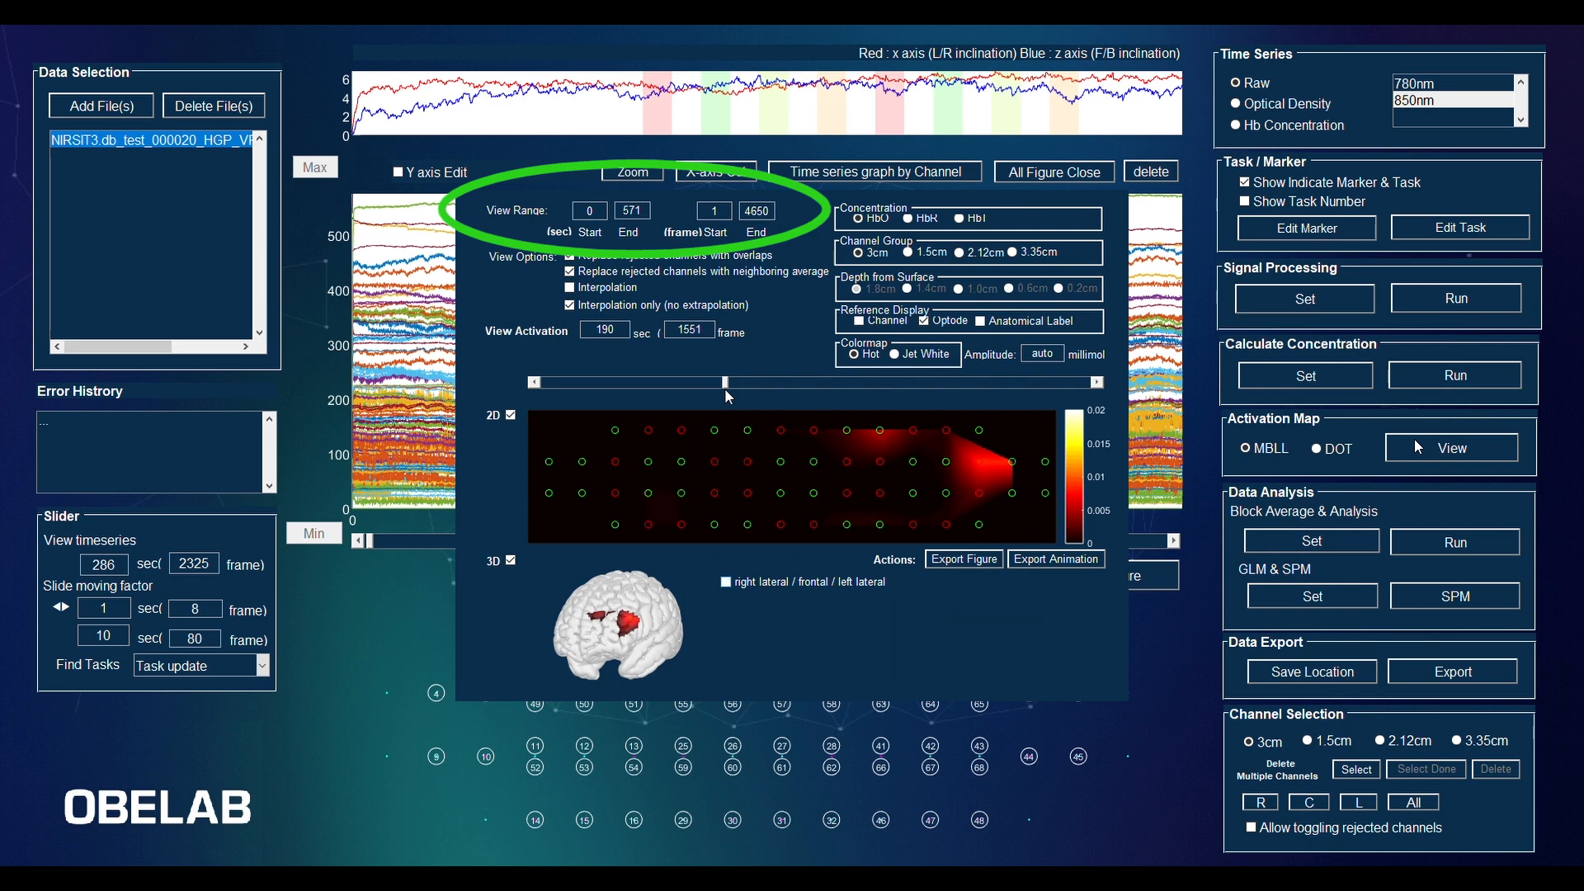
pyautogui.click(726, 583)
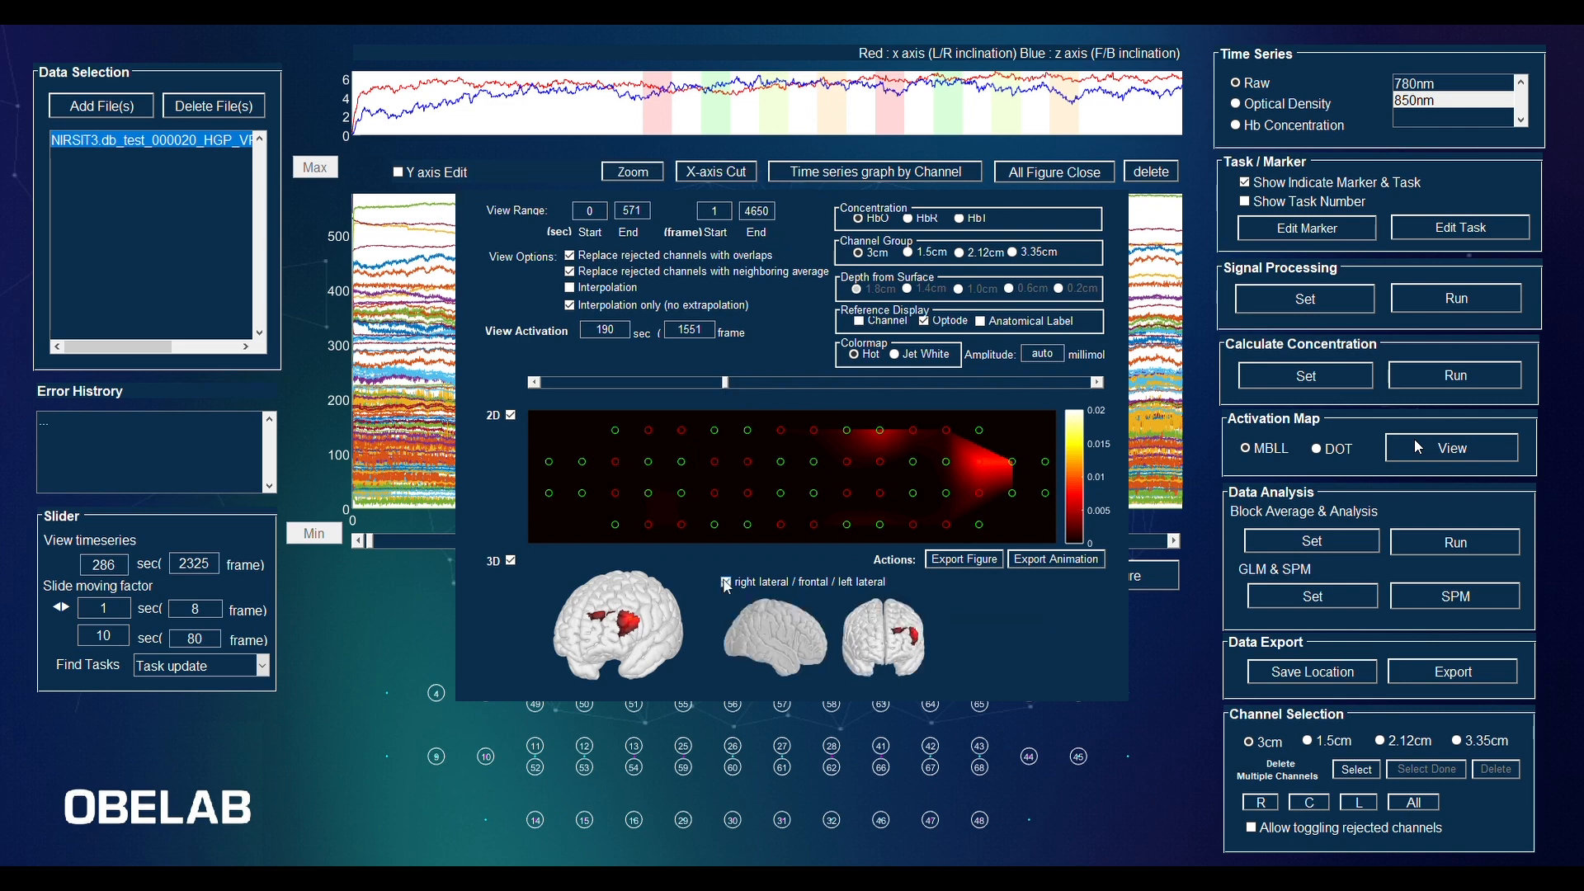
pyautogui.click(899, 358)
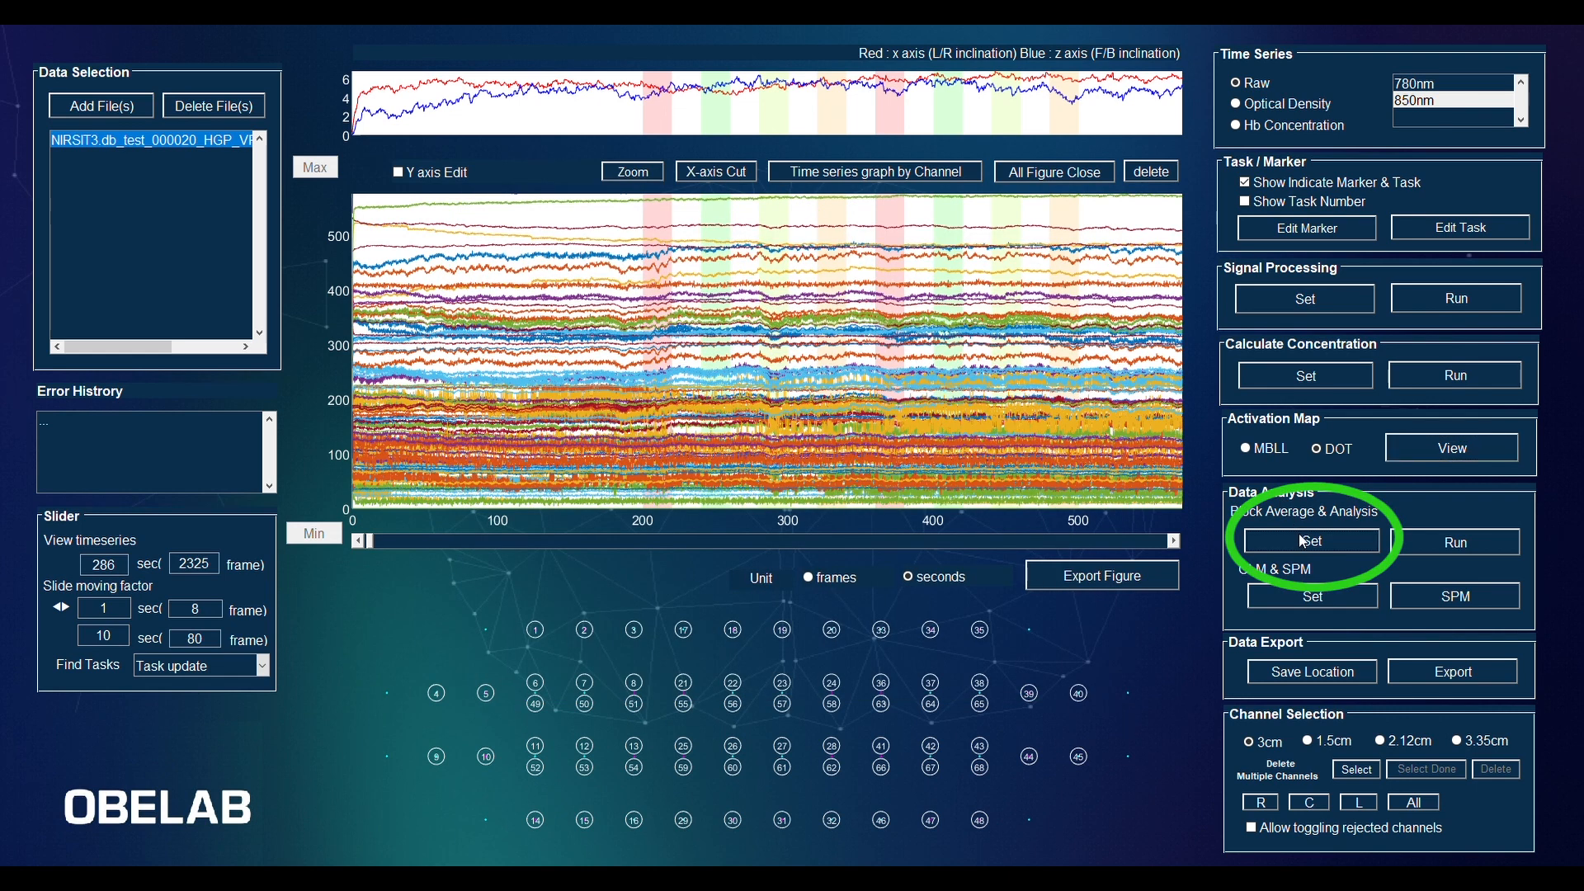
# Open the Block Average & Analysis settings
pyautogui.click(1301, 540)
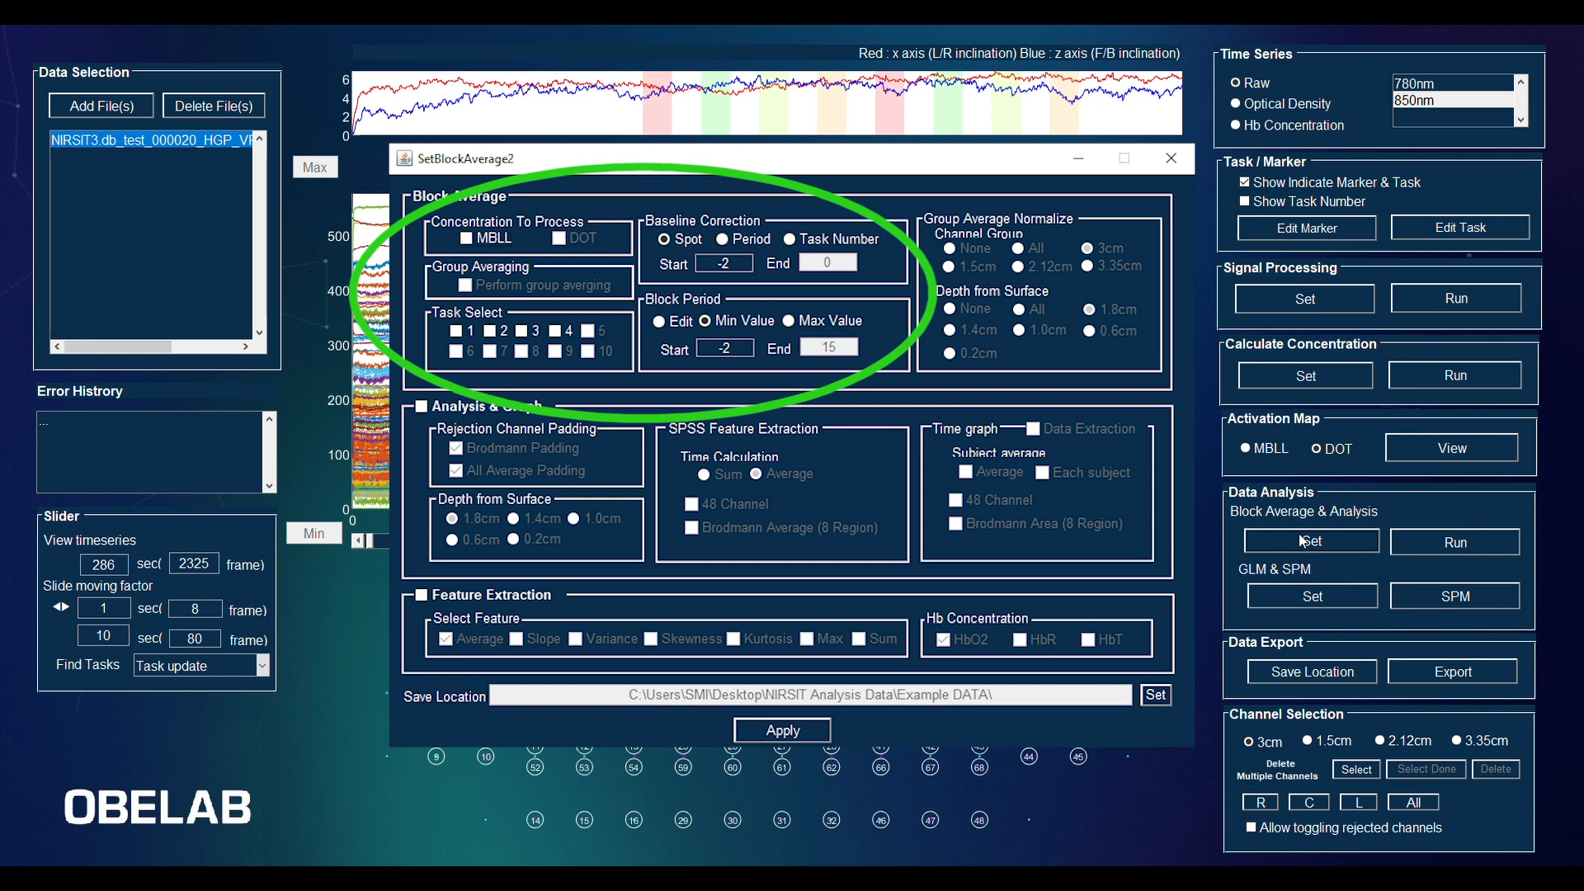